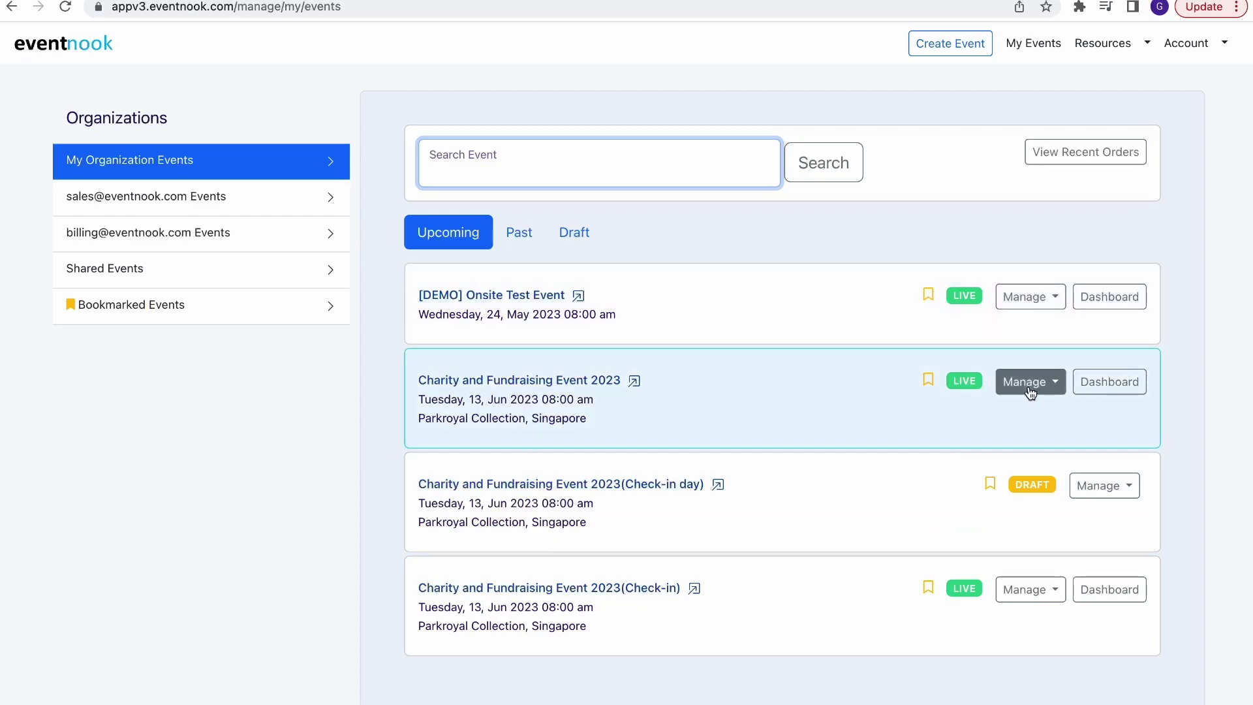
Open the Manage dropdown for Charity and Fundraising Event 2023 in My Events.
{"action": "left_click", "coordinate": [1031, 385]}
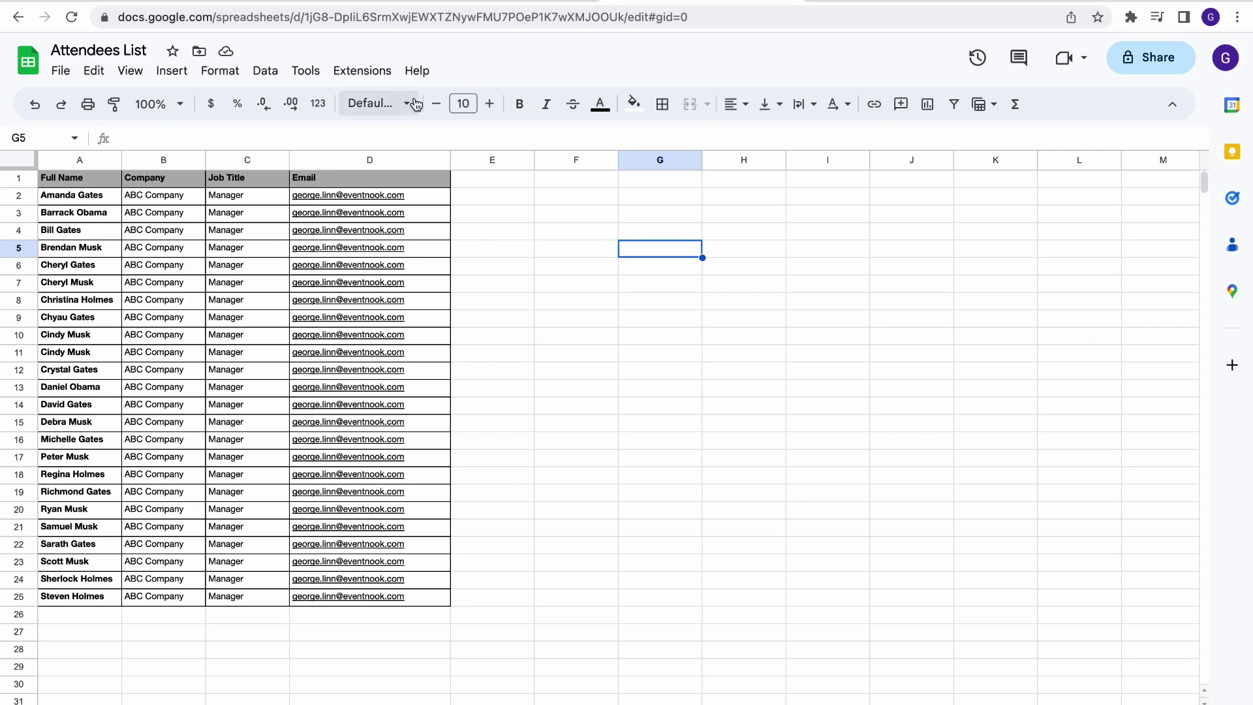
Compare the onsite test event's registration form fields with the Attendees List spreadsheet columns.
{"action": "left_click", "coordinate": [509, 3]}
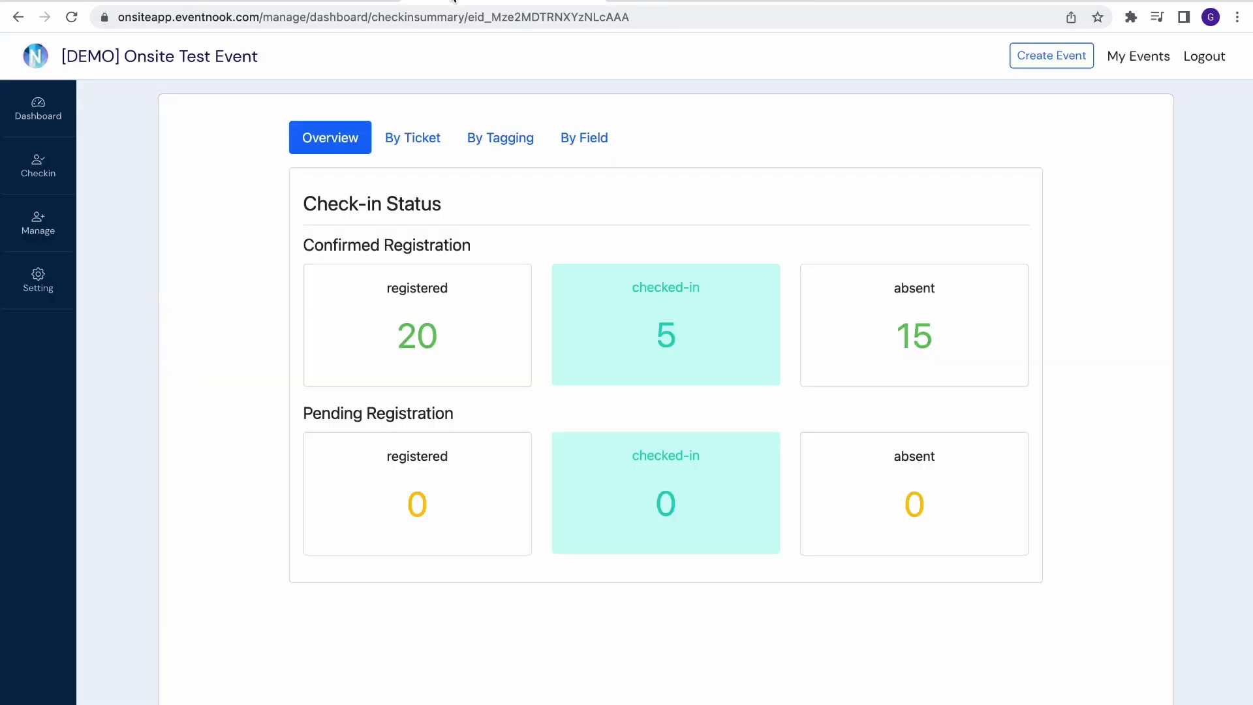
{"action": "left_click", "coordinate": [38, 280]}
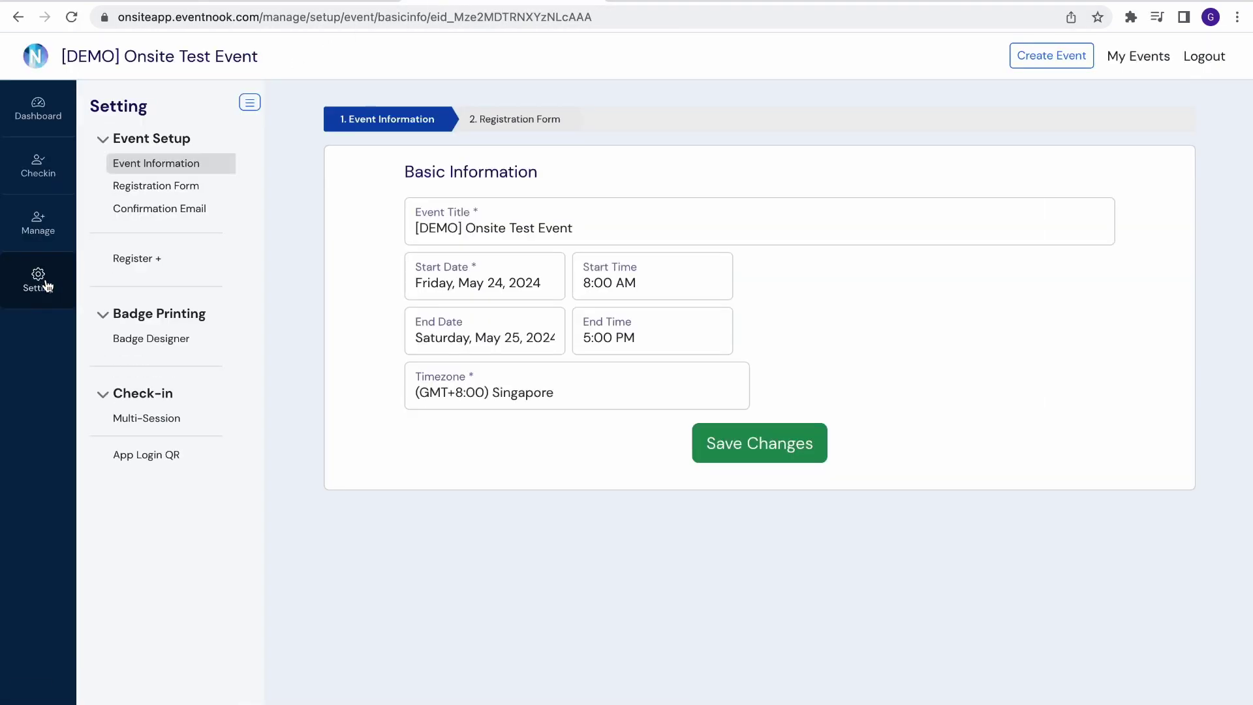
{"action": "left_click", "coordinate": [168, 187]}
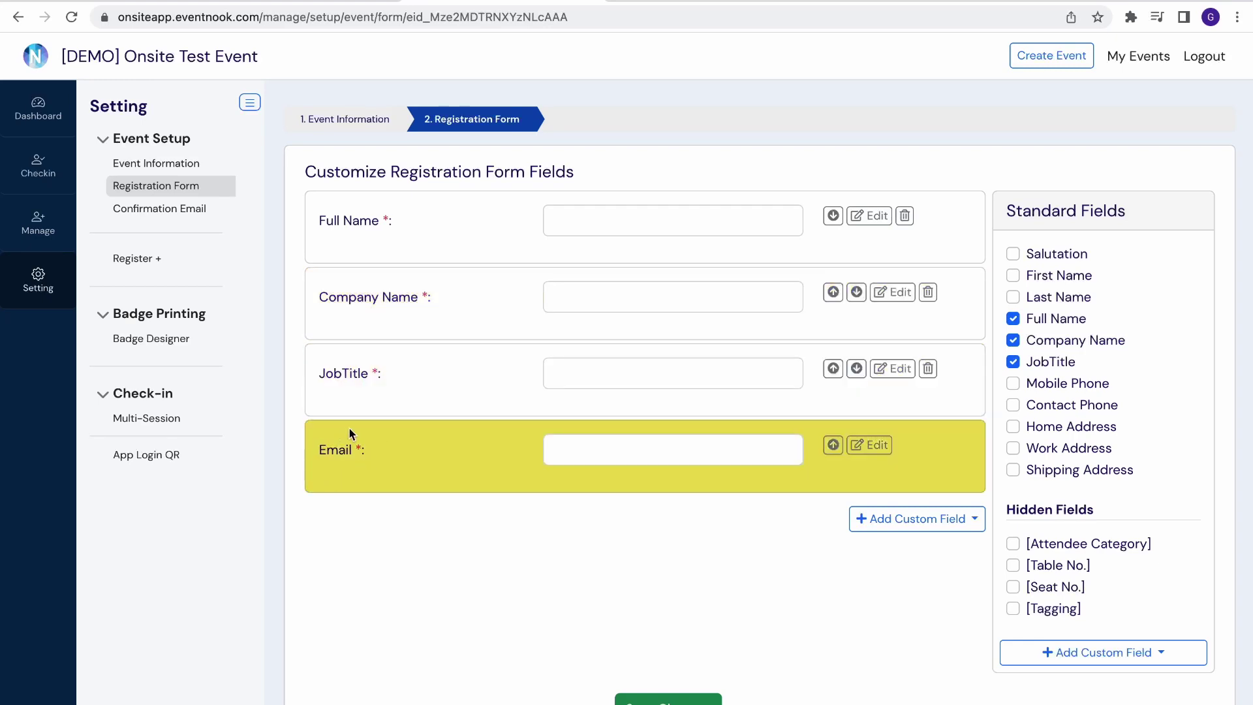
{"action": "key", "text": "ctrl+Tab"}
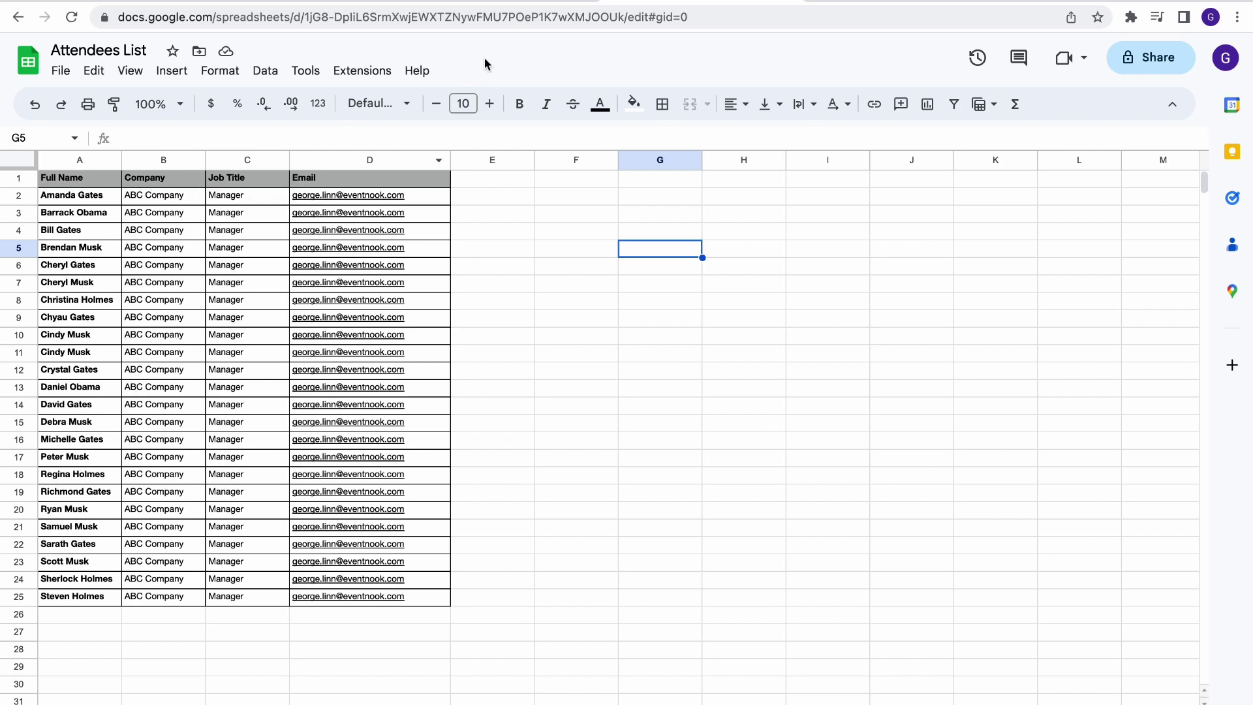
{"action": "key", "text": "ctrl+Tab"}
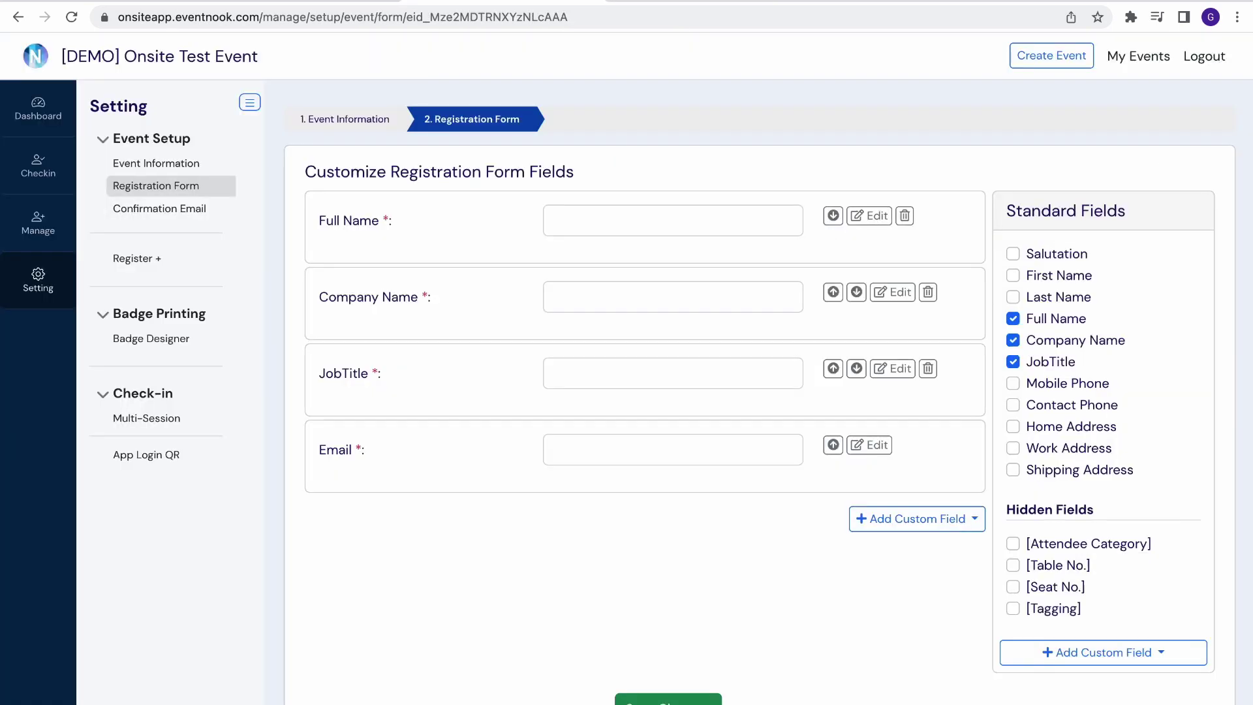
Download the Sample File Format from the Bulk Upload page.
{"action": "left_click", "coordinate": [44, 223]}
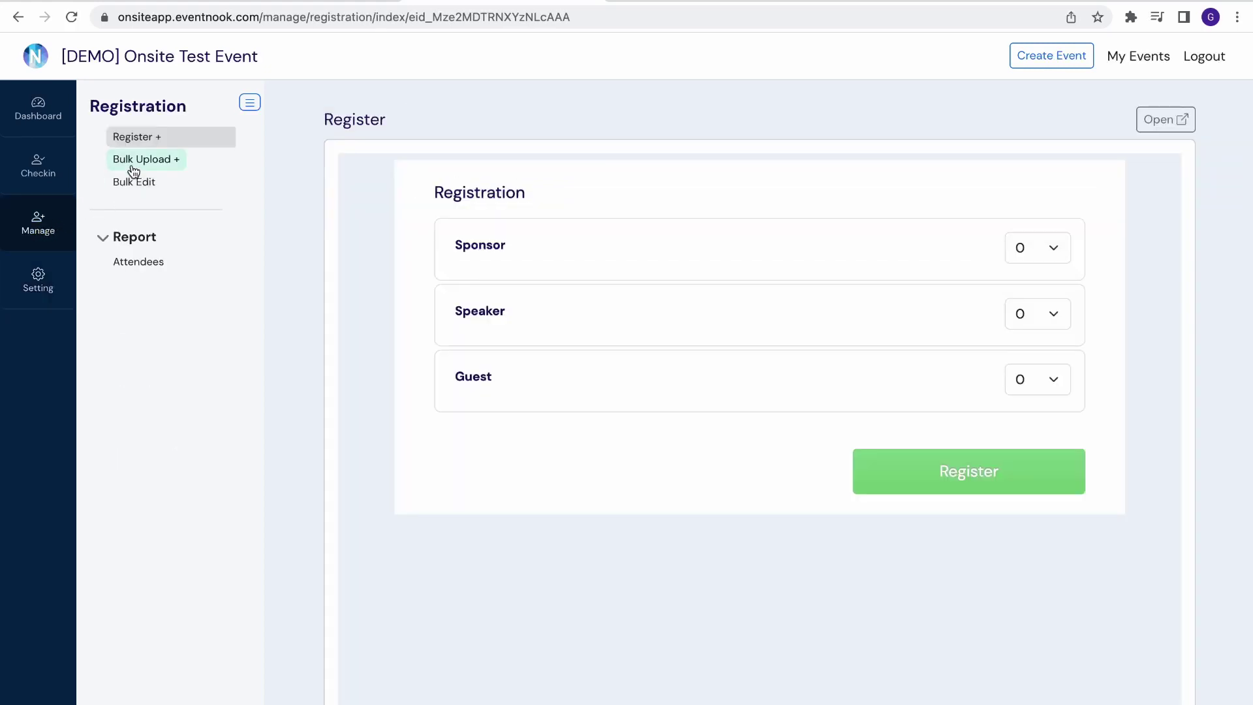
{"action": "left_click", "coordinate": [151, 165]}
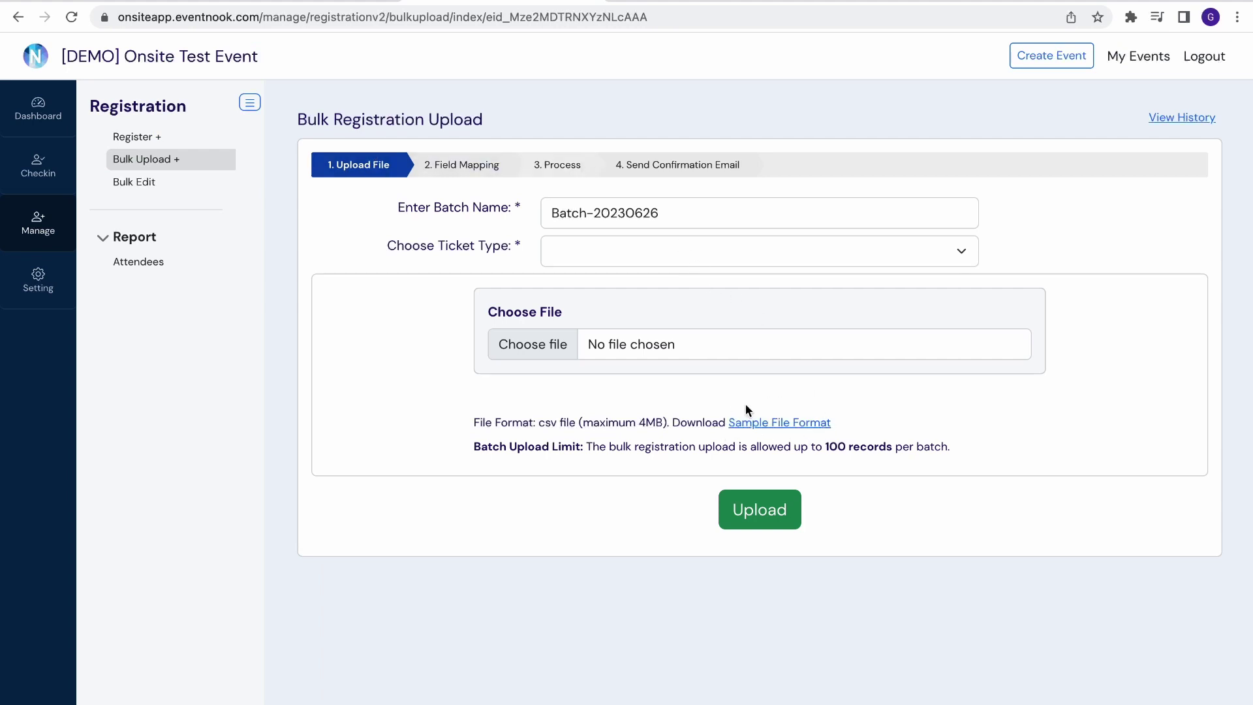
{"action": "left_click", "coordinate": [786, 425]}
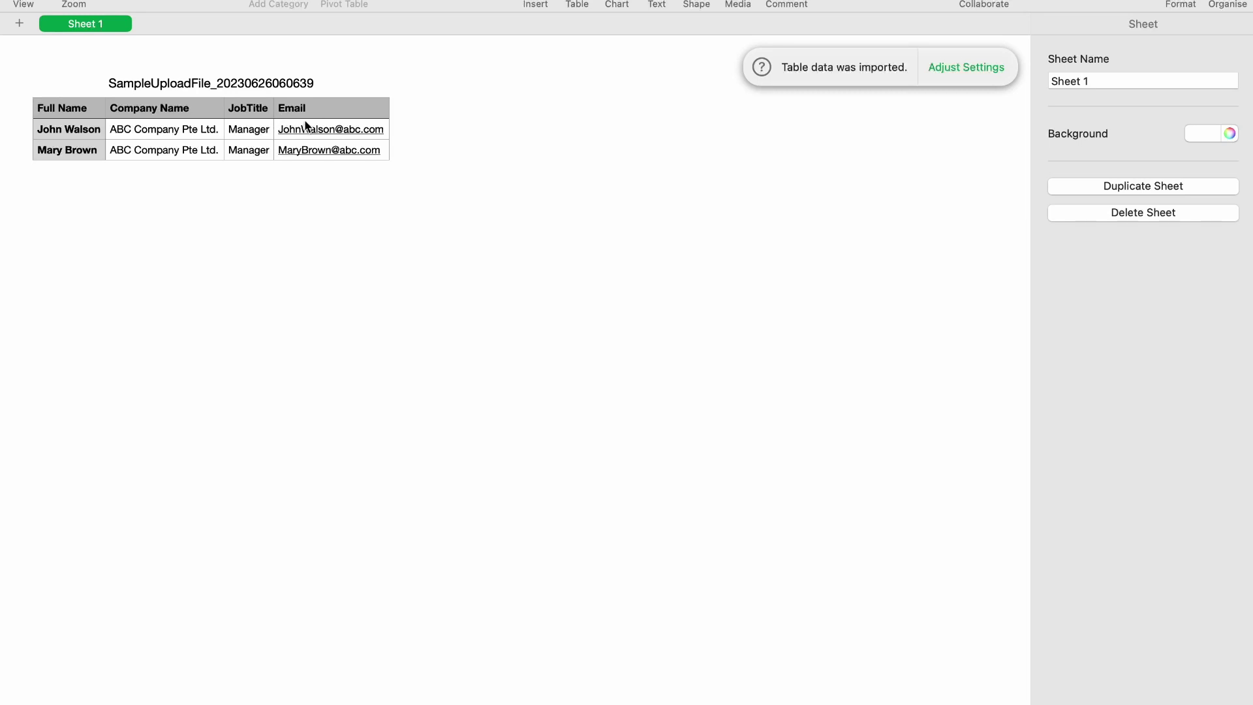
Replace the sample rows with the 24 attendees, pasted at A2 matching the table style.
{"action": "left_click", "coordinate": [81, 133]}
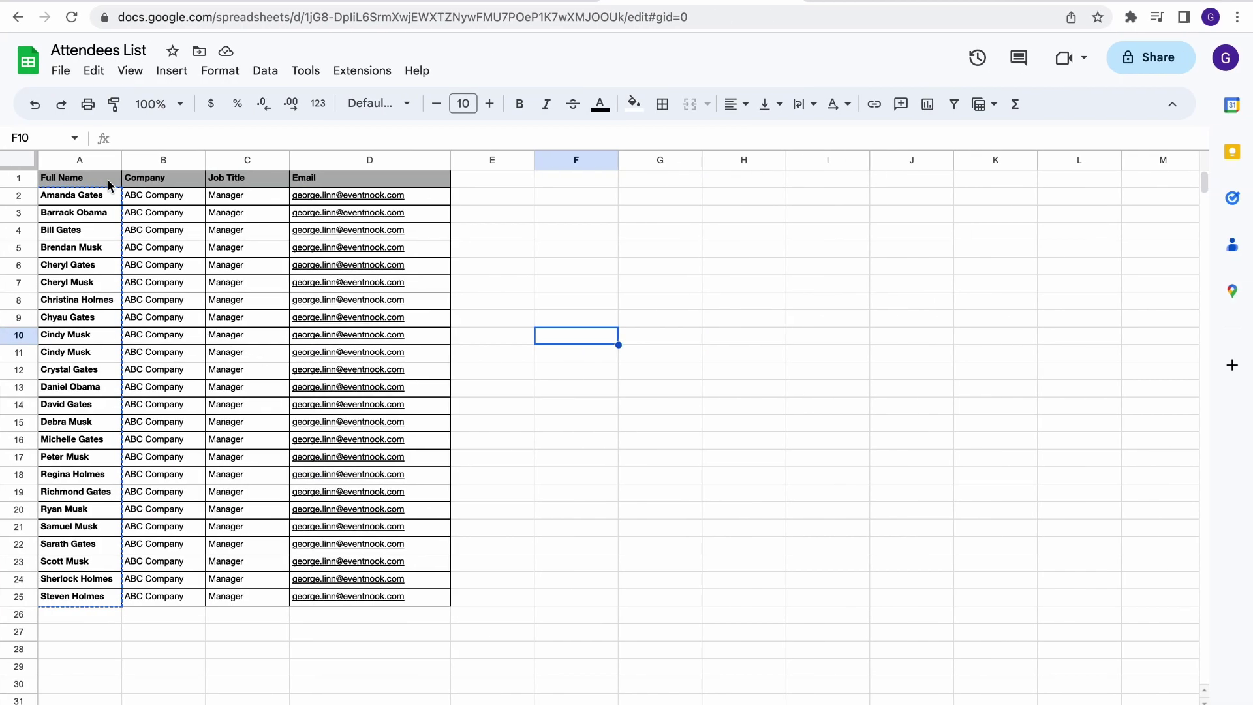
{"action": "mouse_move", "coordinate": [71, 195]}
{"action": "left_mouse_down"}
{"action": "mouse_move", "coordinate": [369, 283]}
{"action": "mouse_move", "coordinate": [369, 597]}
{"action": "left_mouse_up"}
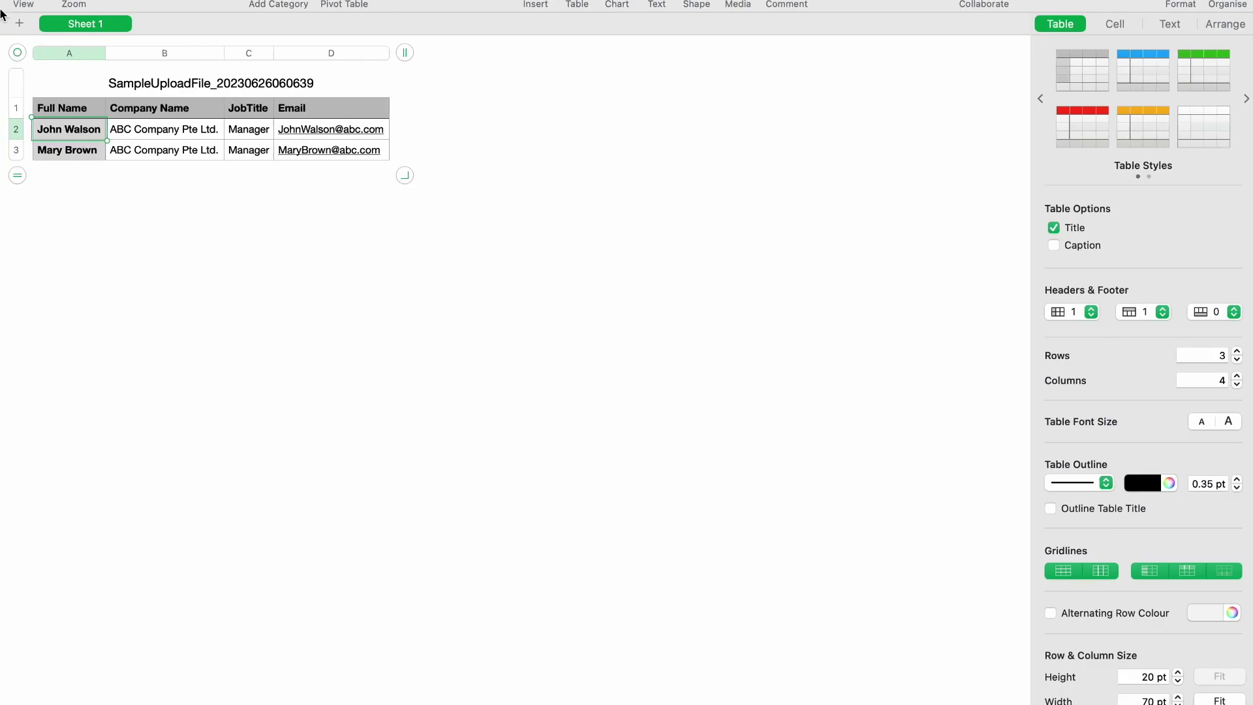
{"action": "right_click", "coordinate": [79, 131]}
{"action": "left_click", "coordinate": [147, 189]}
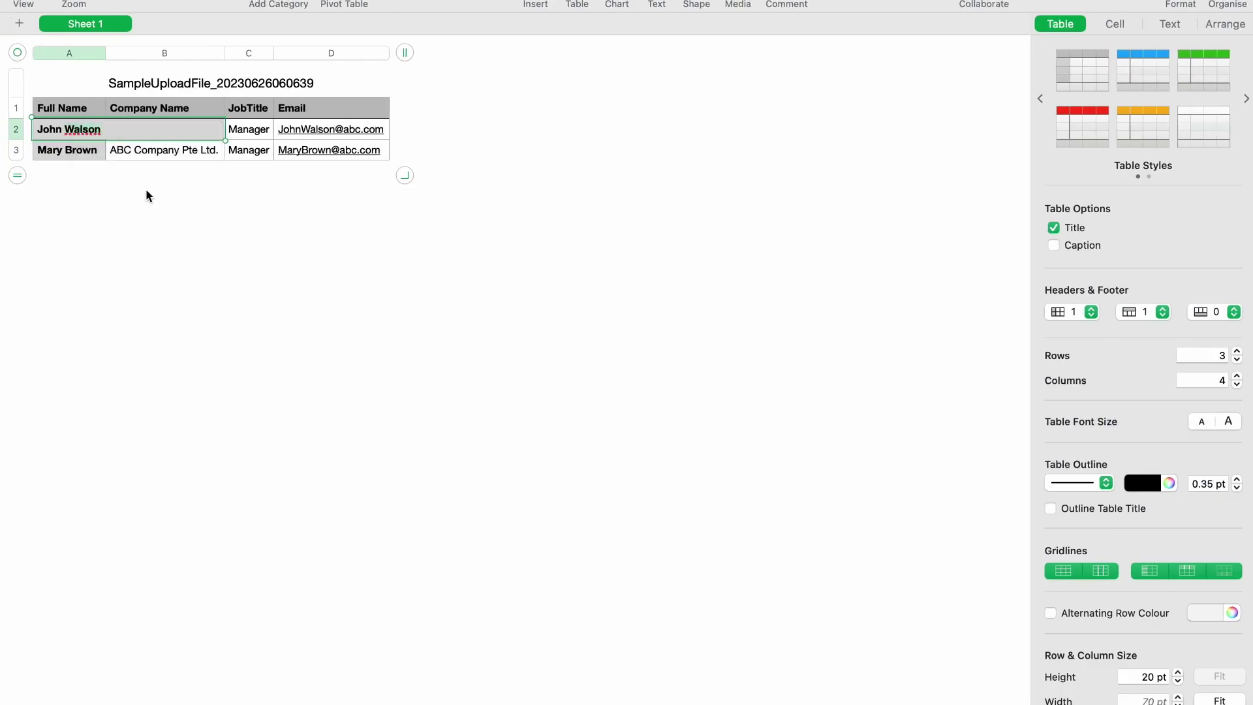
{"action": "left_click", "coordinate": [66, 150]}
{"action": "right_click", "coordinate": [57, 132]}
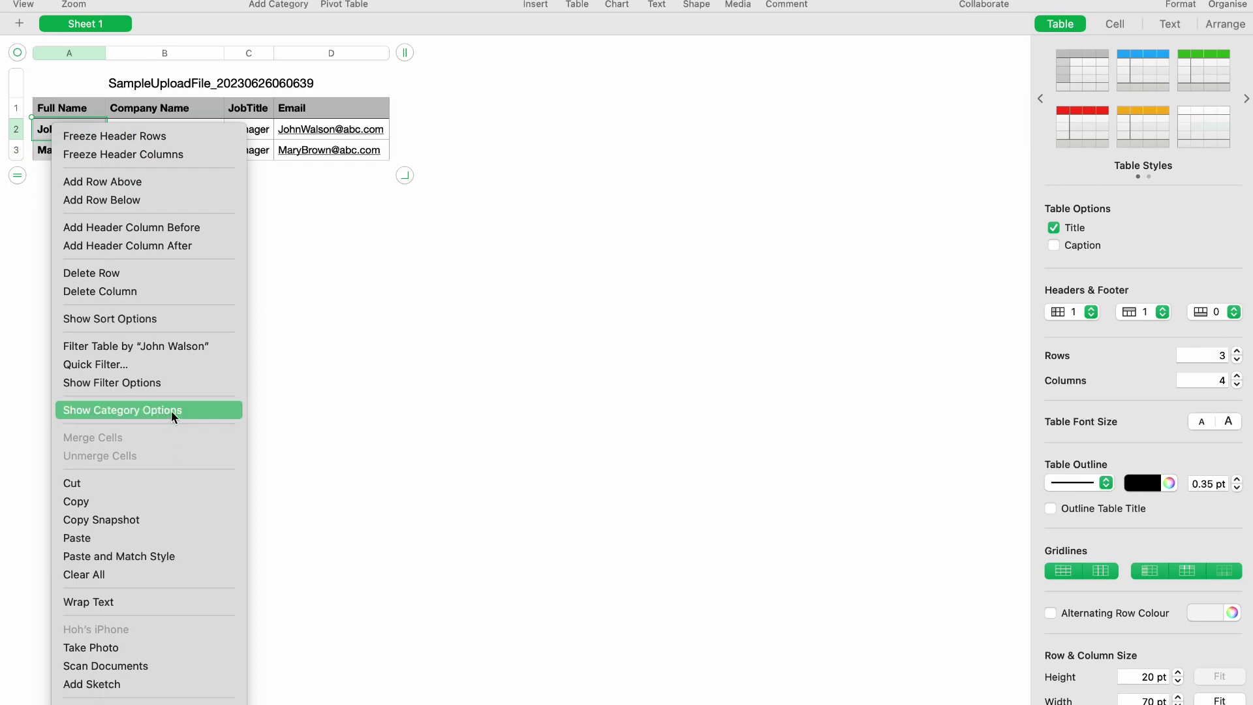
{"action": "left_click", "coordinate": [169, 558]}
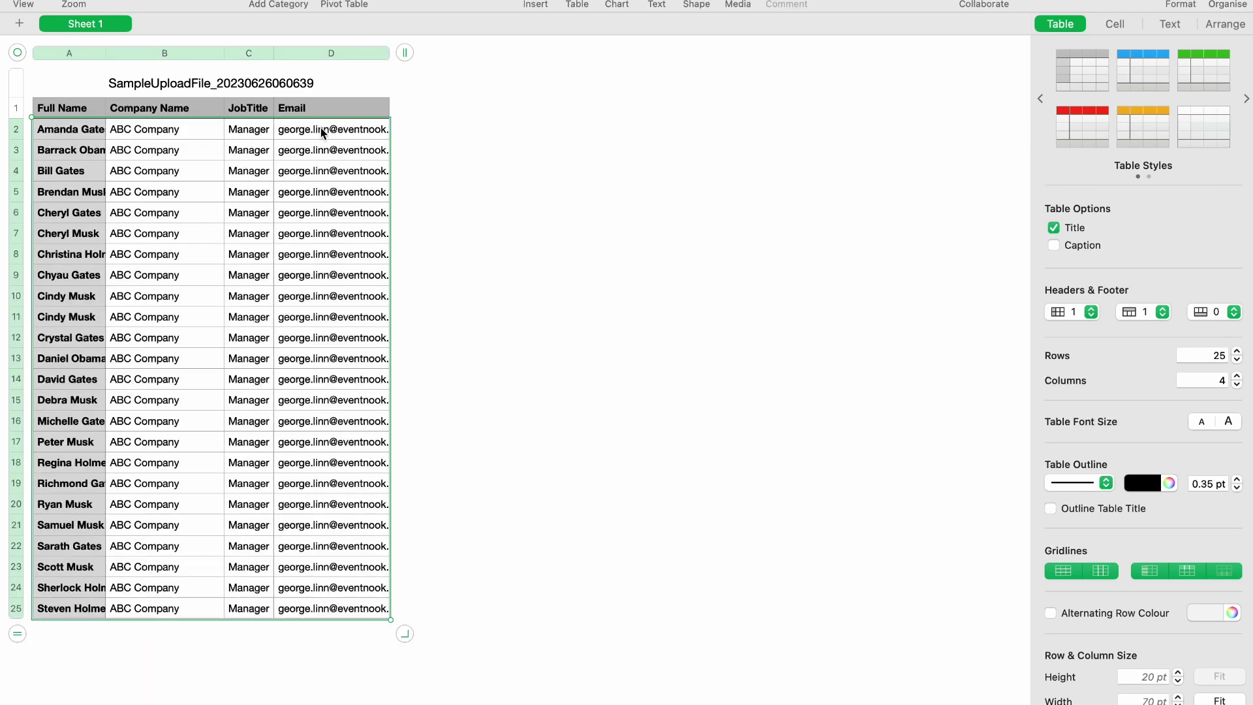
{"action": "left_click", "coordinate": [458, 581]}
Export the table as a CSV named Attendees List into Downloads.
{"action": "left_click", "coordinate": [103, 4]}
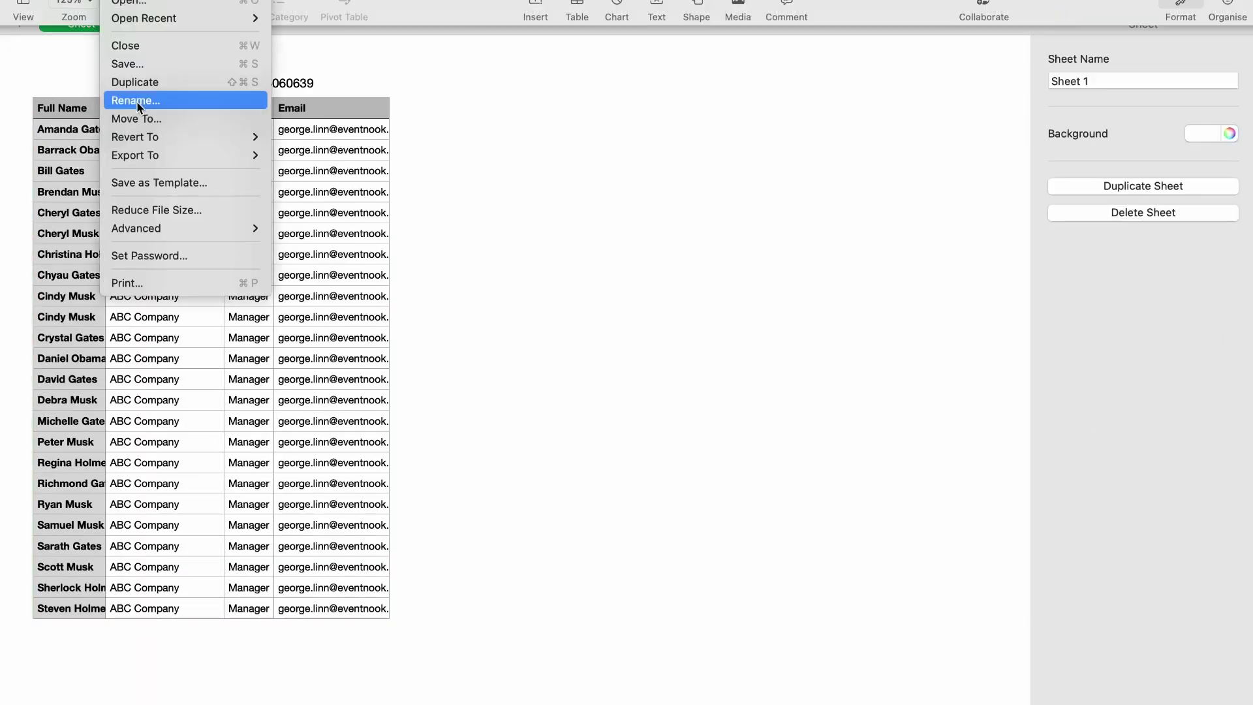
{"action": "left_click", "coordinate": [306, 192]}
{"action": "left_click", "coordinate": [853, 482]}
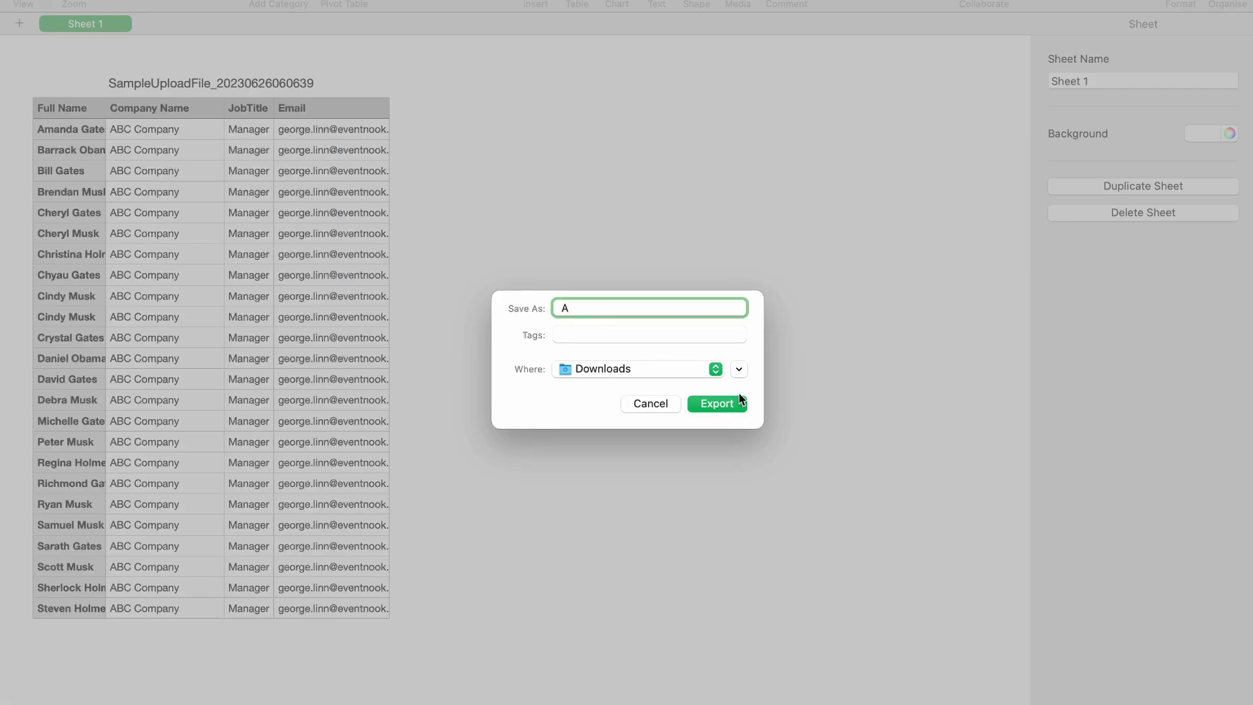
{"action": "type", "text": "Attendees List"}
{"action": "left_click", "coordinate": [718, 406]}
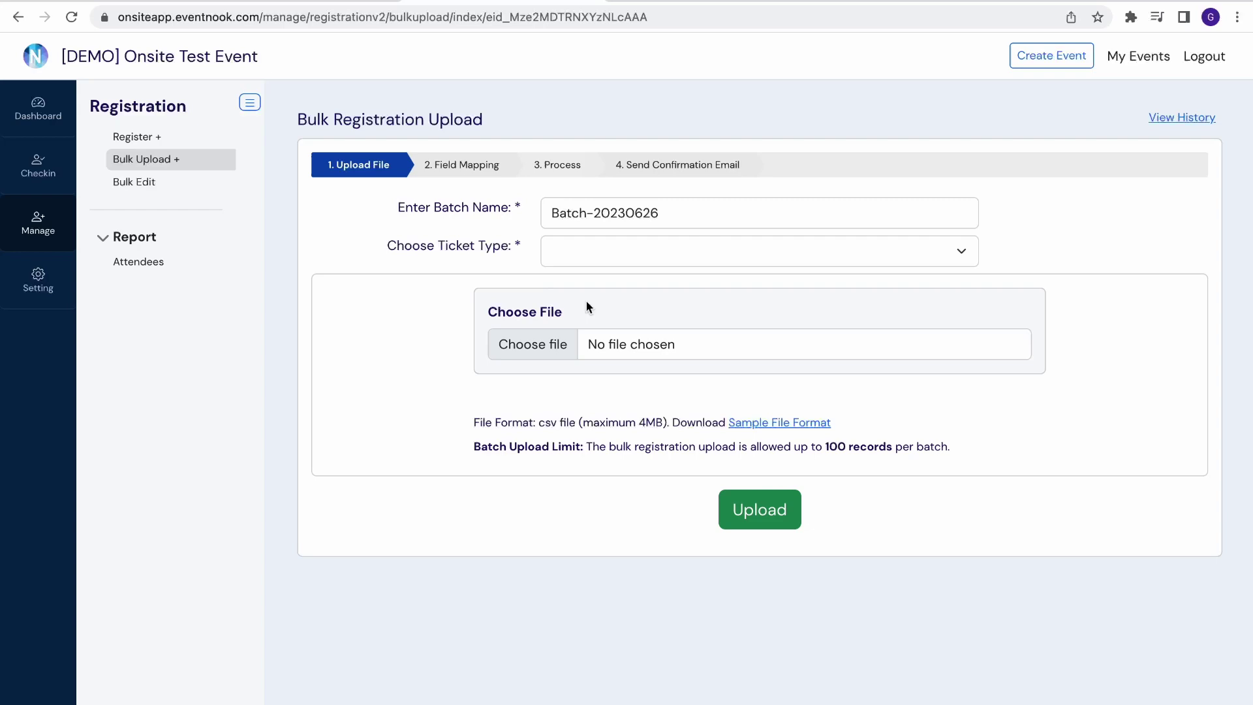
Upload the Attendees List CSV with ticket type Guest.
{"action": "left_click", "coordinate": [628, 253]}
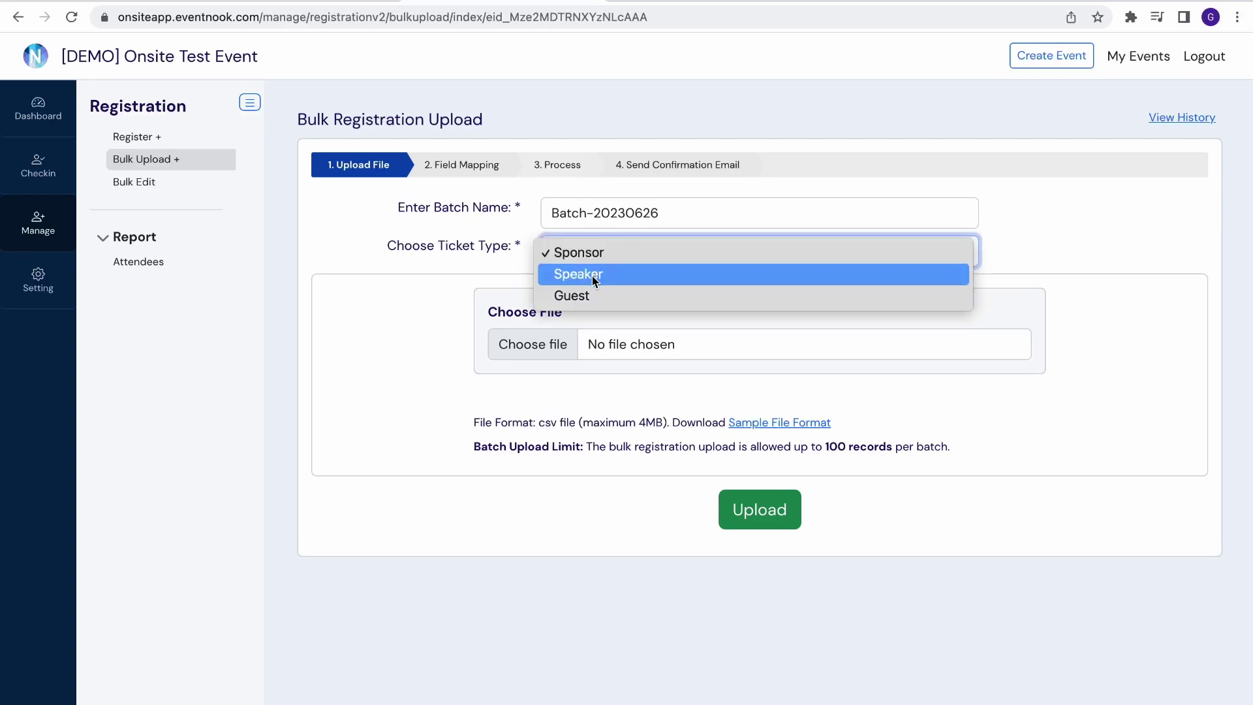
{"action": "left_click", "coordinate": [584, 295]}
{"action": "left_click", "coordinate": [533, 344]}
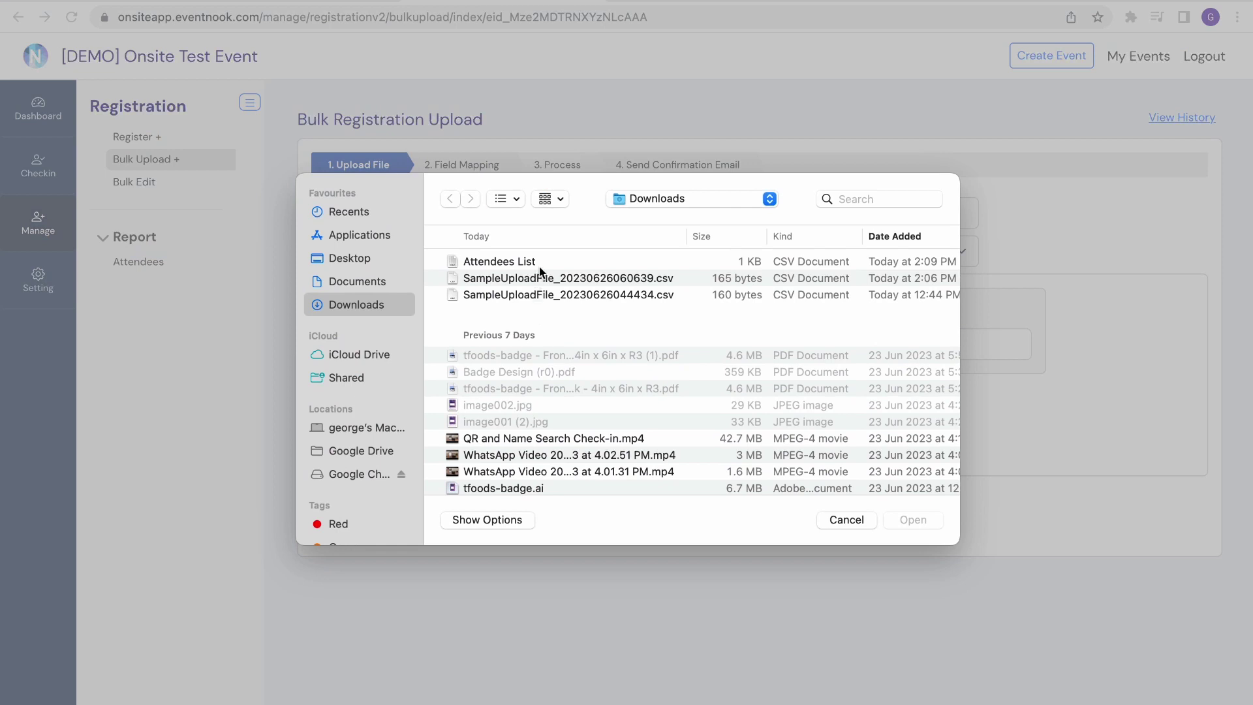
{"action": "left_click", "coordinate": [492, 261]}
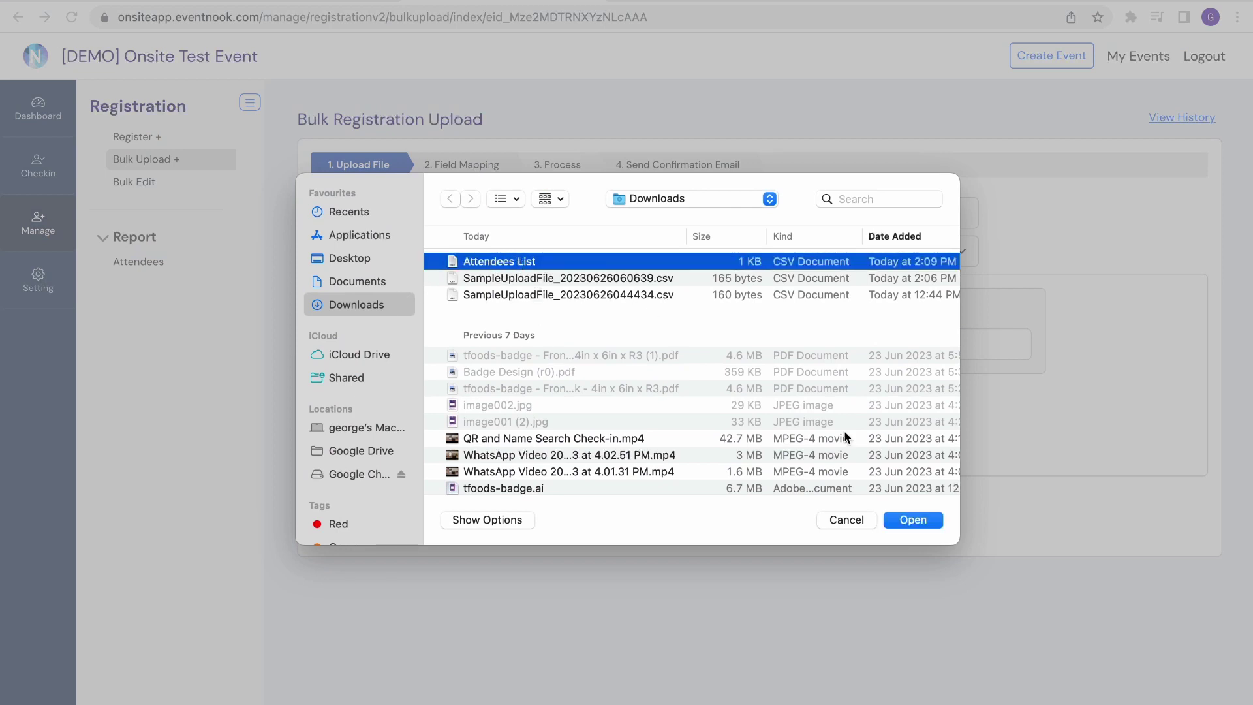
{"action": "left_click", "coordinate": [913, 519]}
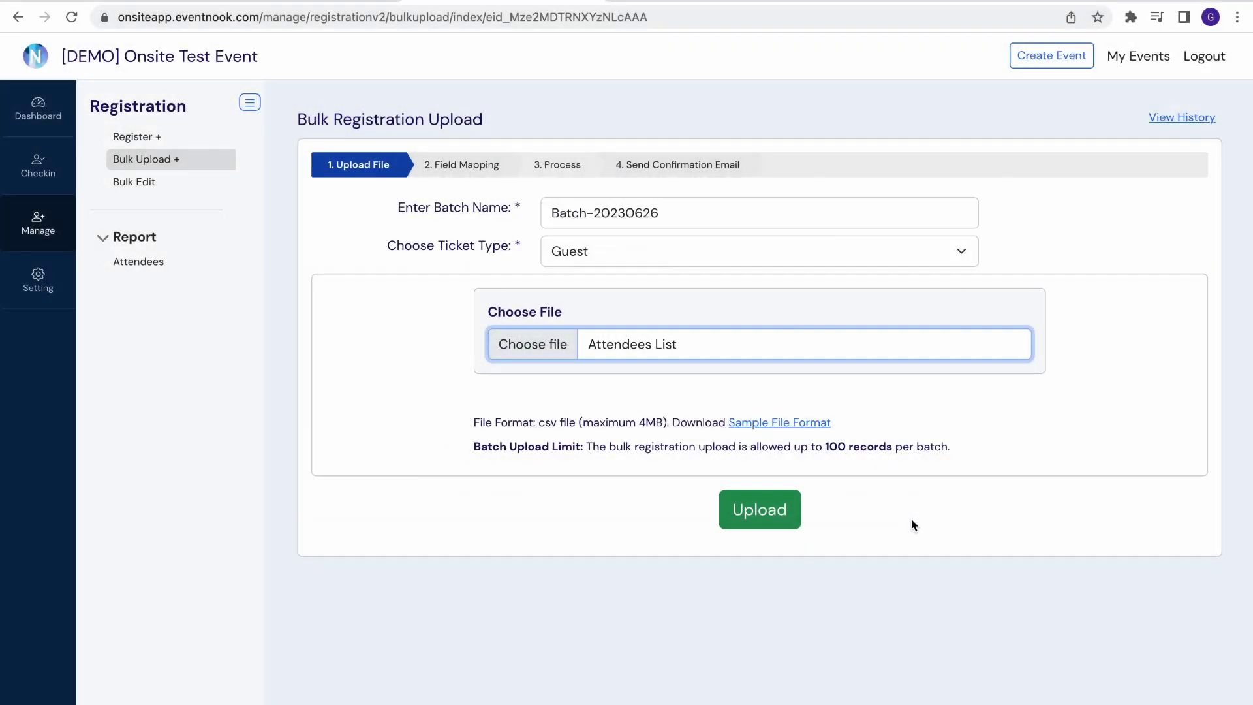
{"action": "left_click", "coordinate": [761, 509]}
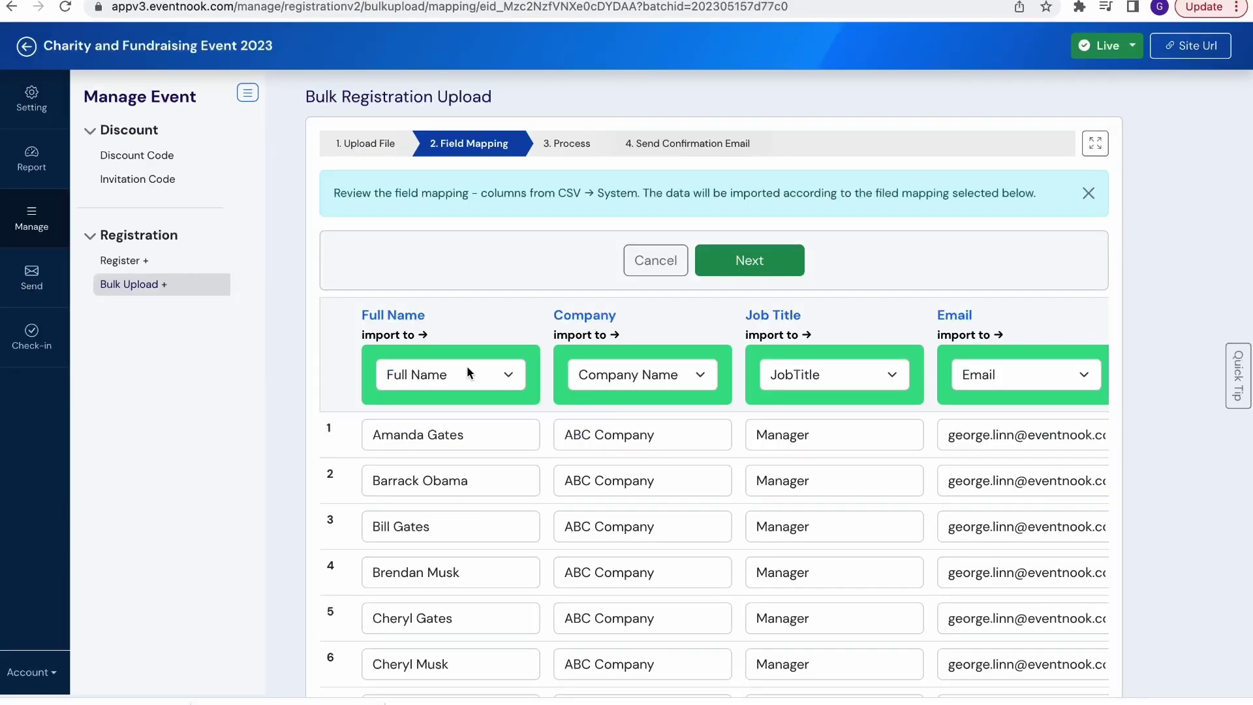
{"action": "left_click", "coordinate": [500, 375]}
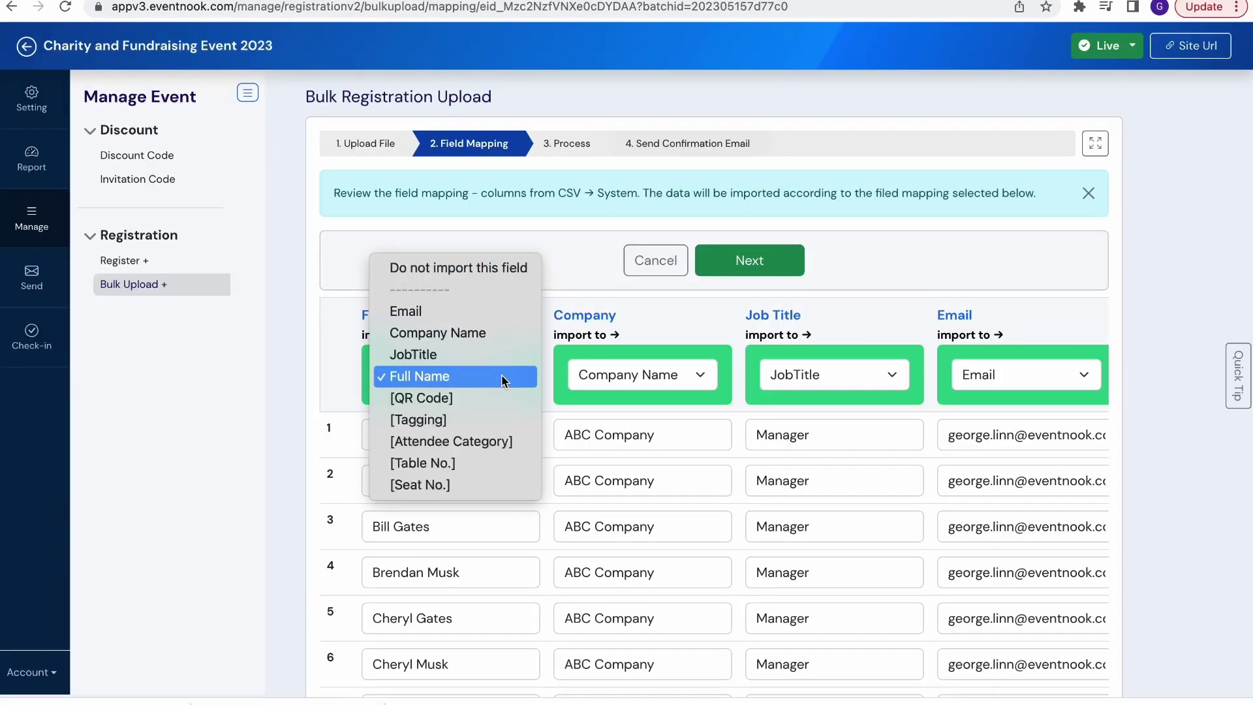
{"action": "left_click", "coordinate": [489, 375]}
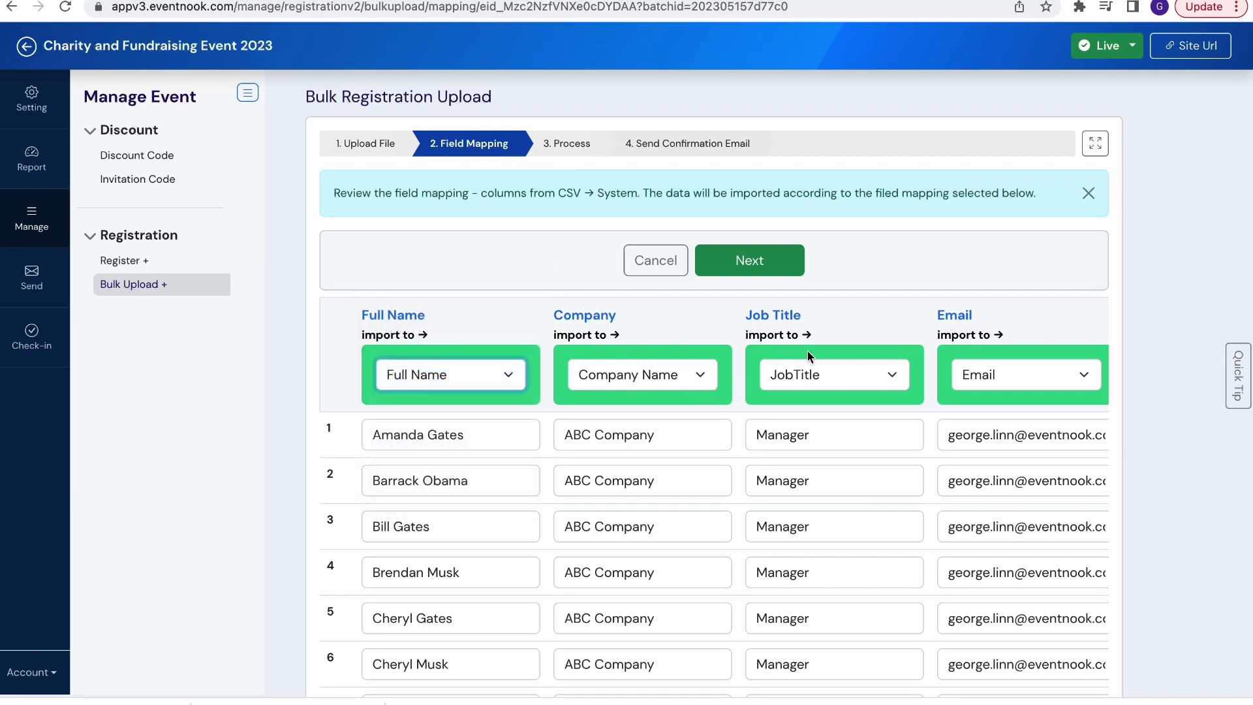
{"action": "scroll", "coordinate": [811, 355], "scroll_direction": "right", "scroll_amount": 1}
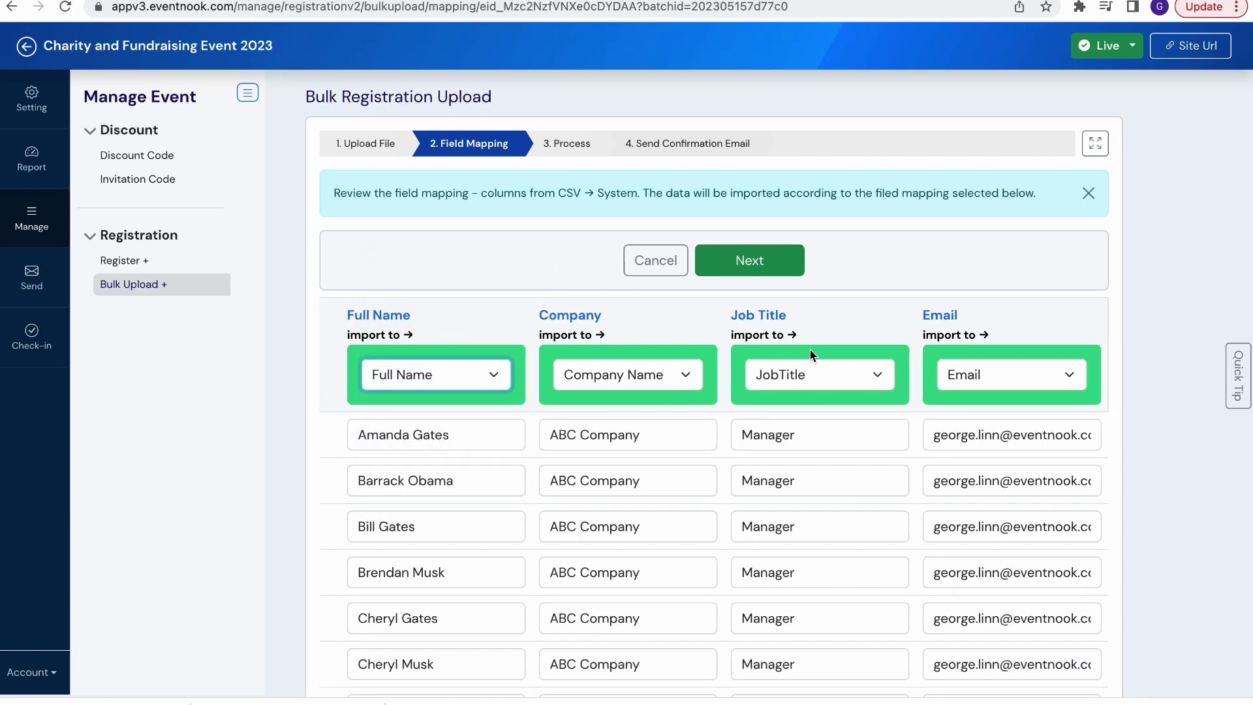
{"action": "left_click", "coordinate": [861, 378]}
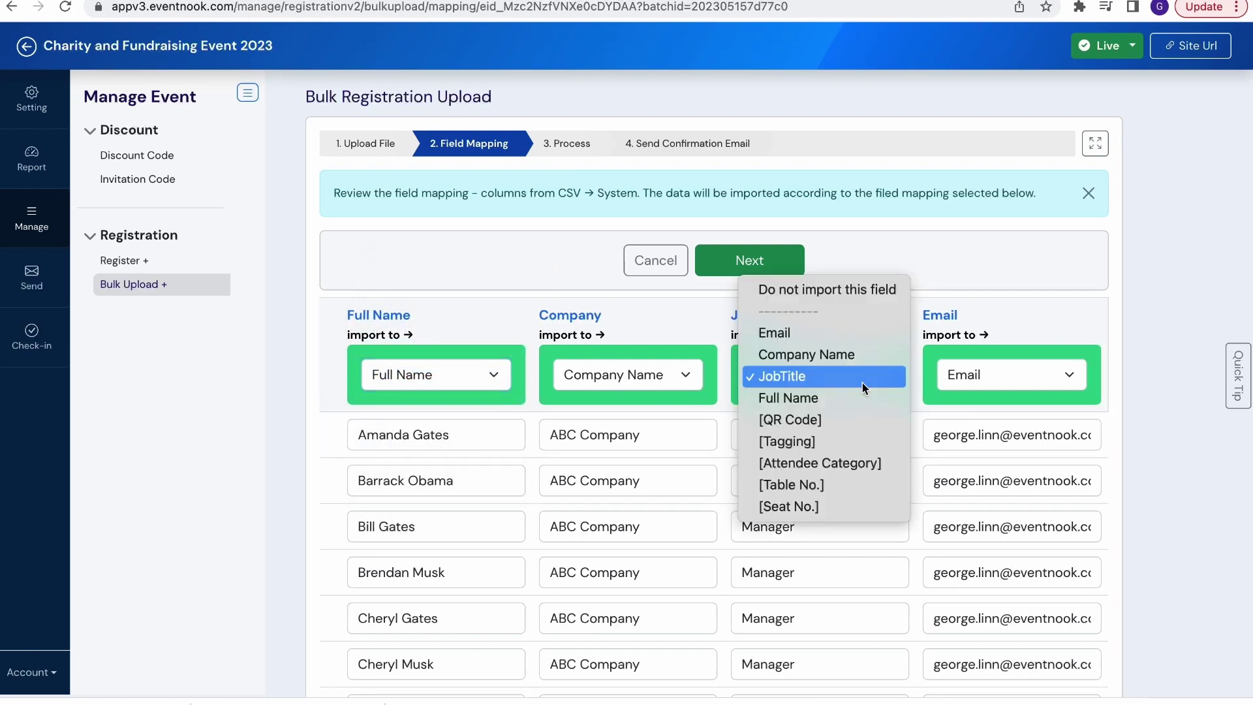
{"action": "left_click", "coordinate": [816, 374]}
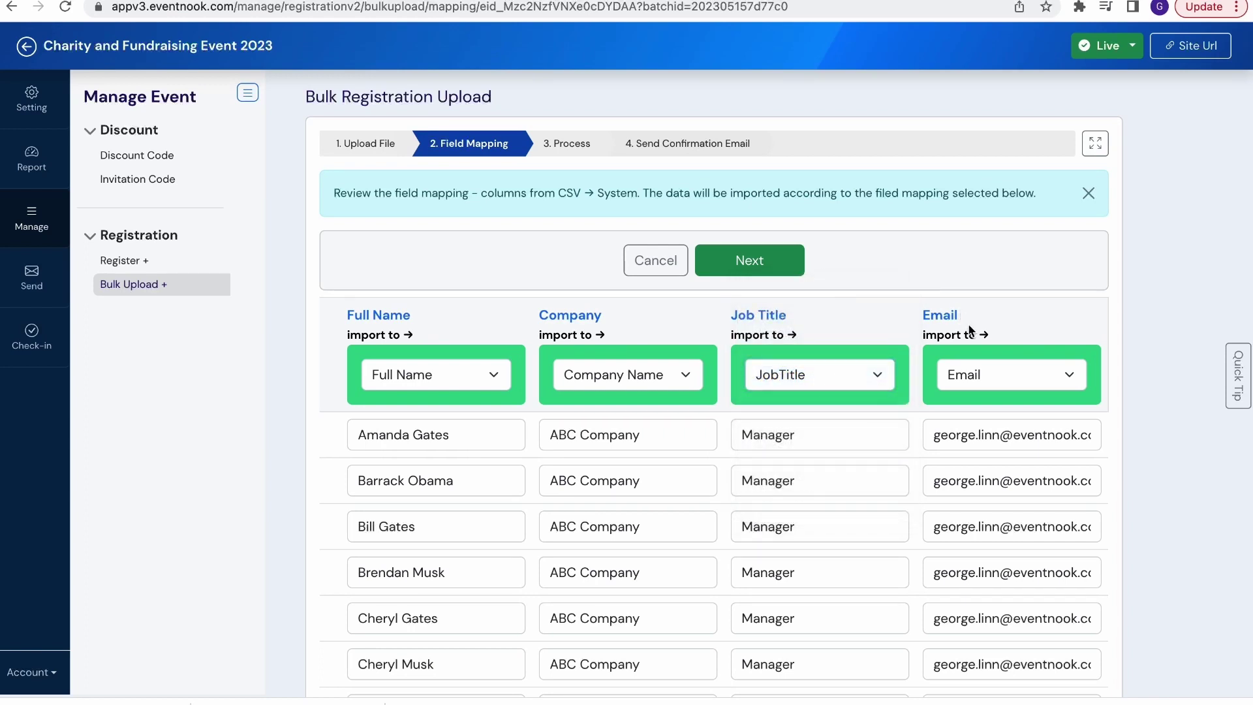
{"action": "left_click", "coordinate": [1003, 375]}
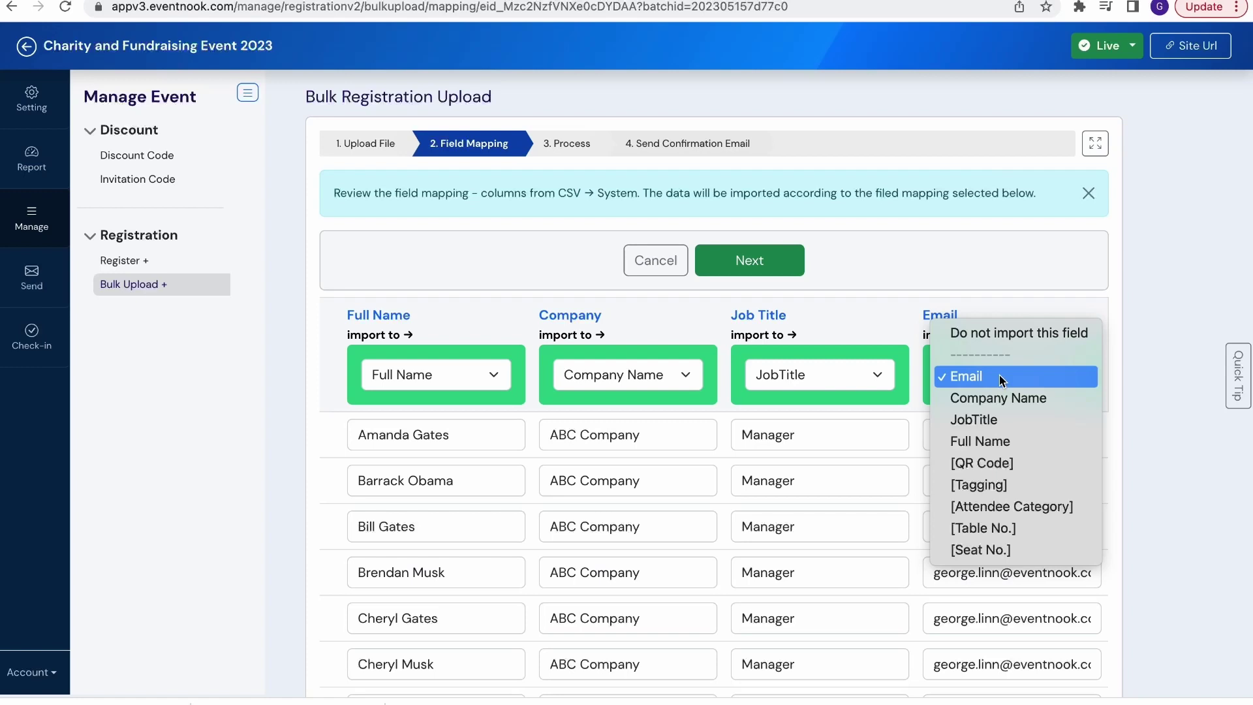
{"action": "left_click", "coordinate": [1000, 379]}
{"action": "scroll", "coordinate": [872, 447], "scroll_direction": "down", "scroll_amount": 3}
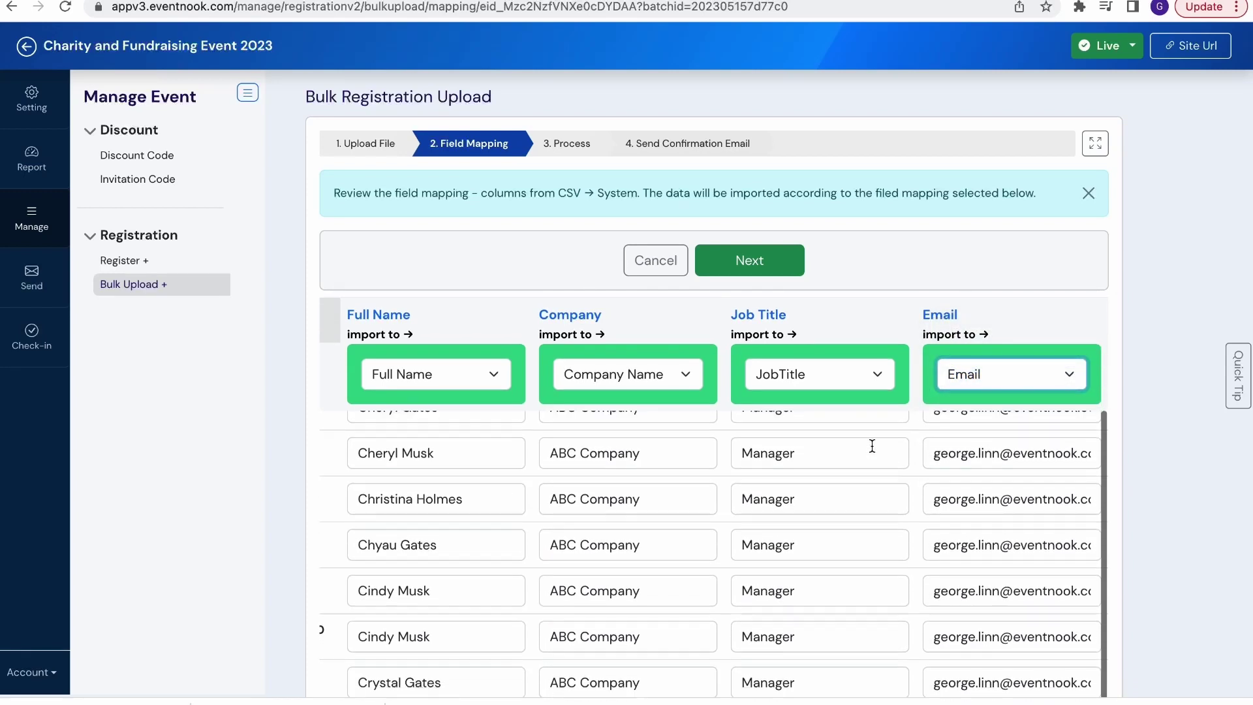
{"action": "scroll", "coordinate": [873, 447], "scroll_direction": "down", "scroll_amount": 2}
{"action": "scroll", "coordinate": [872, 447], "scroll_direction": "down", "scroll_amount": 2}
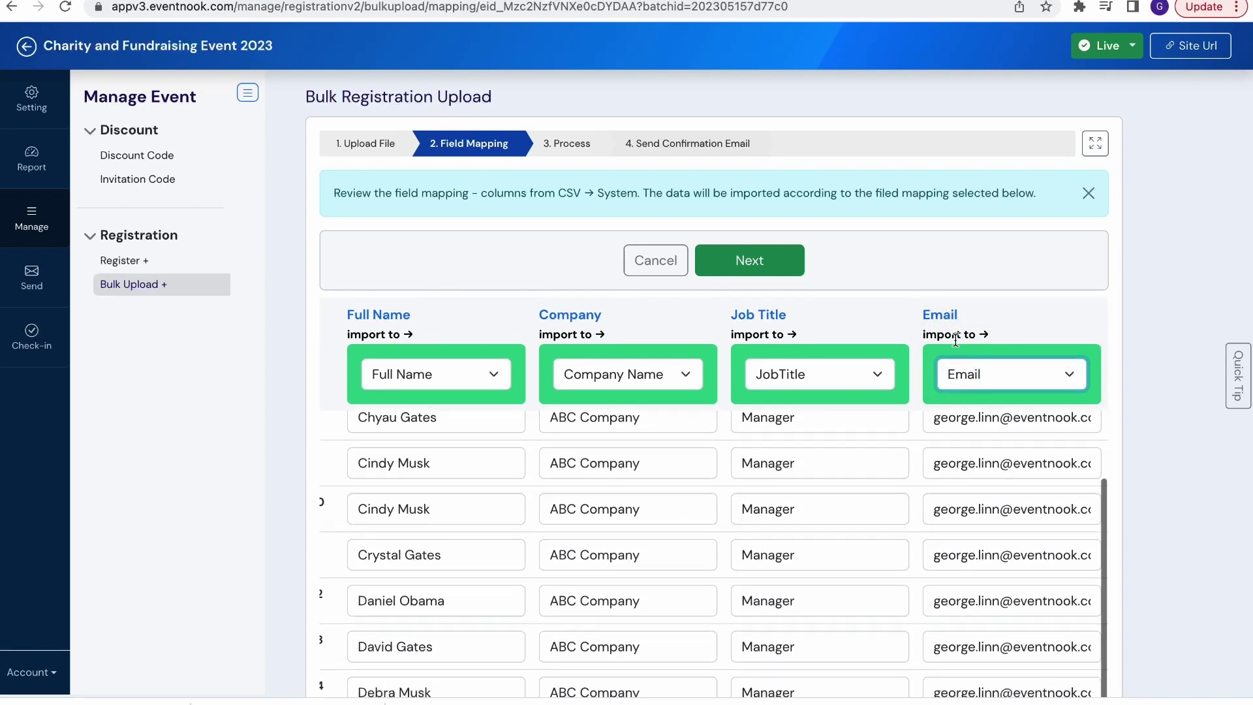
{"action": "scroll", "coordinate": [955, 339], "scroll_direction": "down", "scroll_amount": 3}
{"action": "scroll", "coordinate": [1160, 365], "scroll_direction": "down", "scroll_amount": 3}
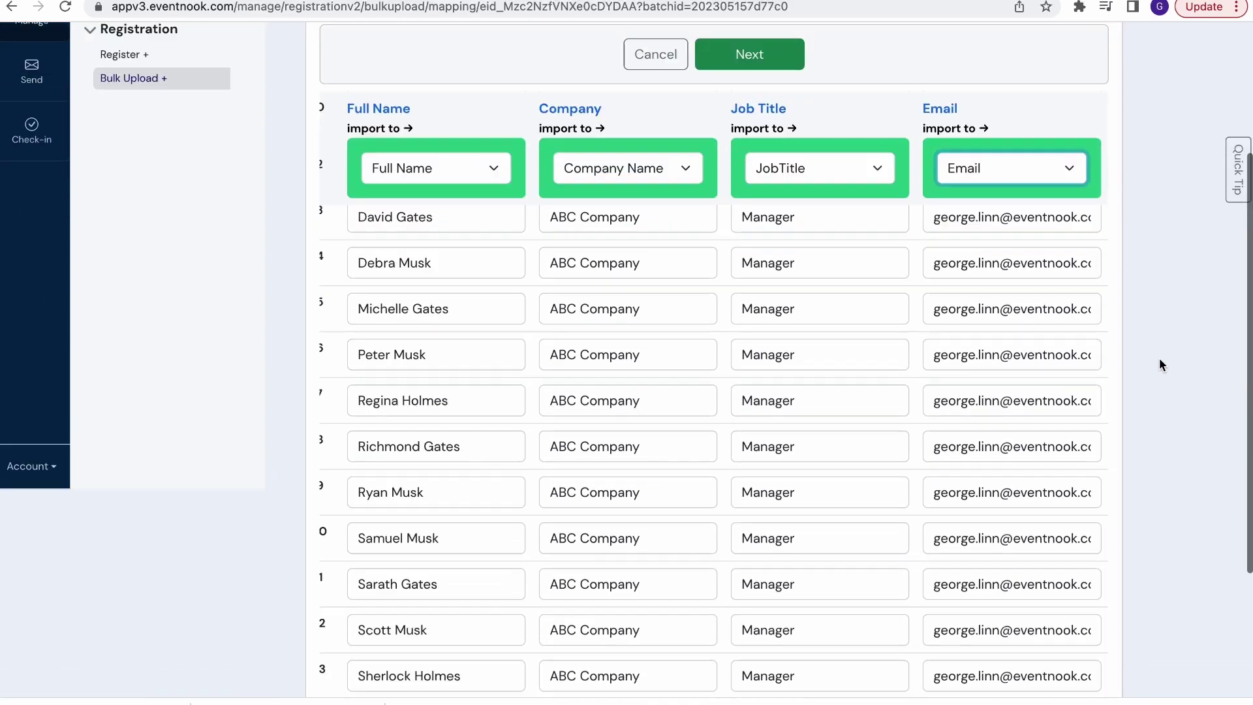
{"action": "scroll", "coordinate": [1160, 365], "scroll_direction": "down", "scroll_amount": 3}
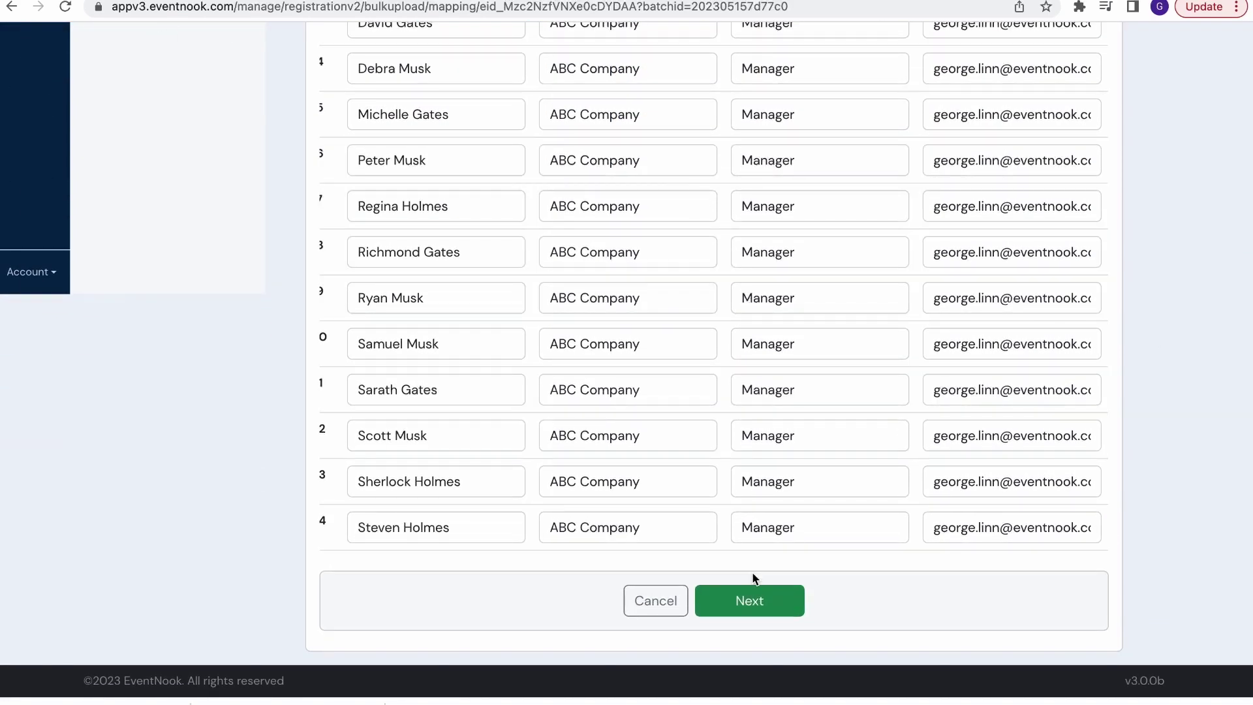
Advance to the Process review step and proceed with the attendee upload.
{"action": "left_click", "coordinate": [753, 595]}
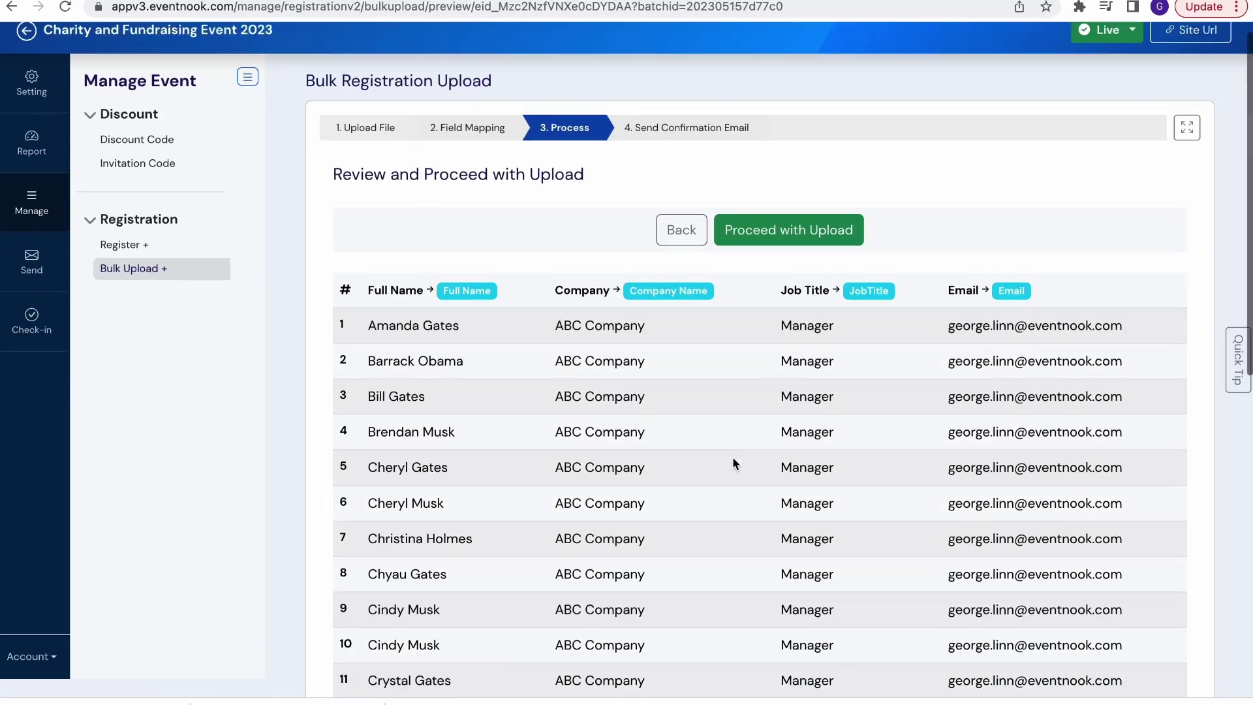
{"action": "scroll", "coordinate": [733, 457], "scroll_direction": "down", "scroll_amount": 2}
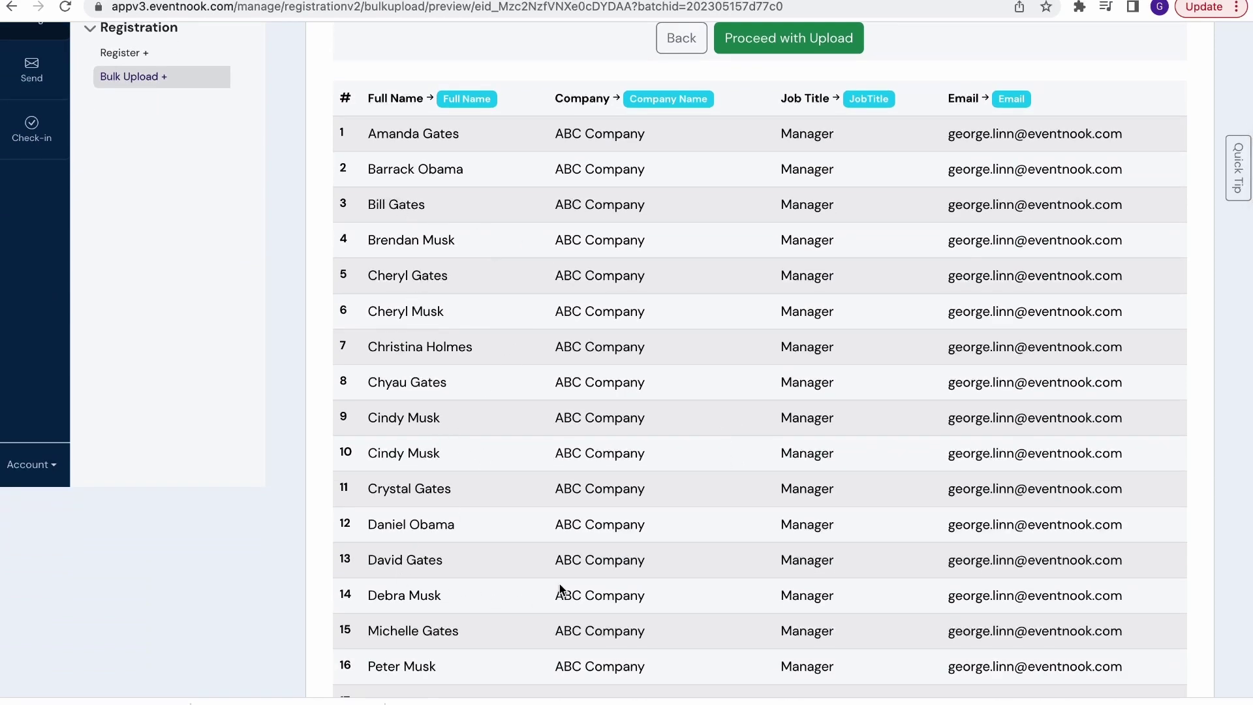
{"action": "scroll", "coordinate": [559, 582], "scroll_direction": "down", "scroll_amount": 3}
{"action": "scroll", "coordinate": [560, 583], "scroll_direction": "down", "scroll_amount": 2}
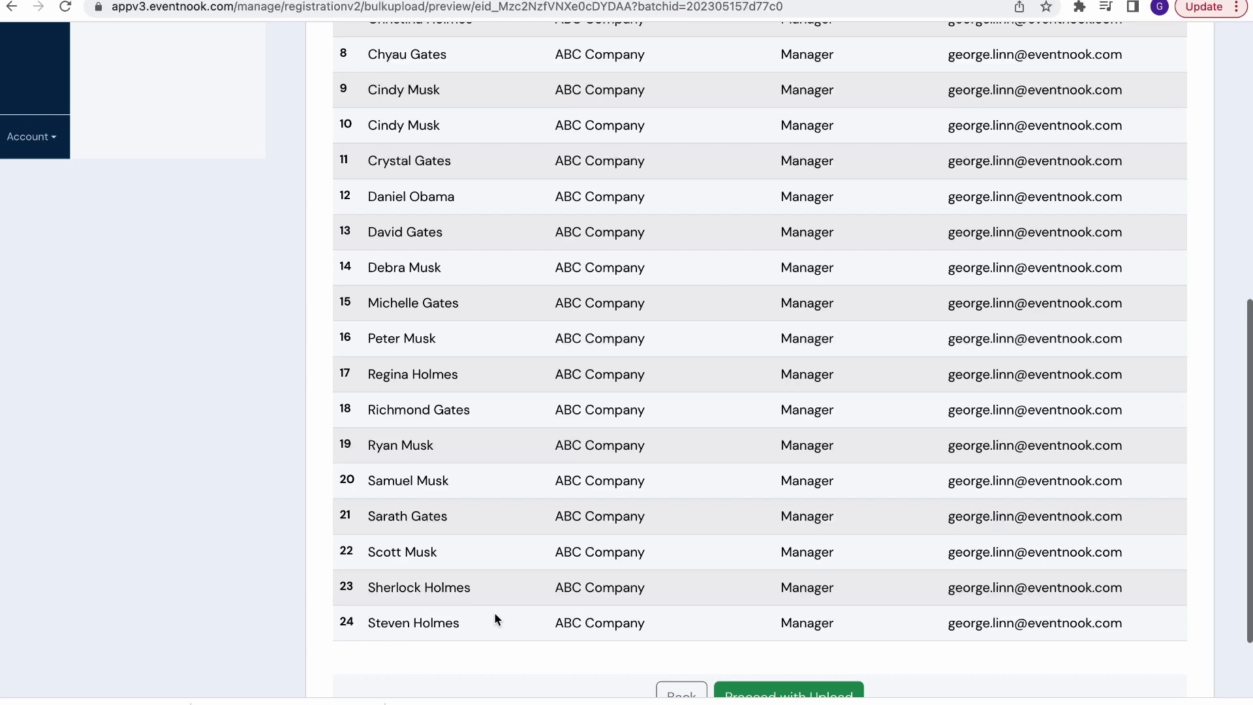
{"action": "scroll", "coordinate": [496, 618], "scroll_direction": "down", "scroll_amount": 2}
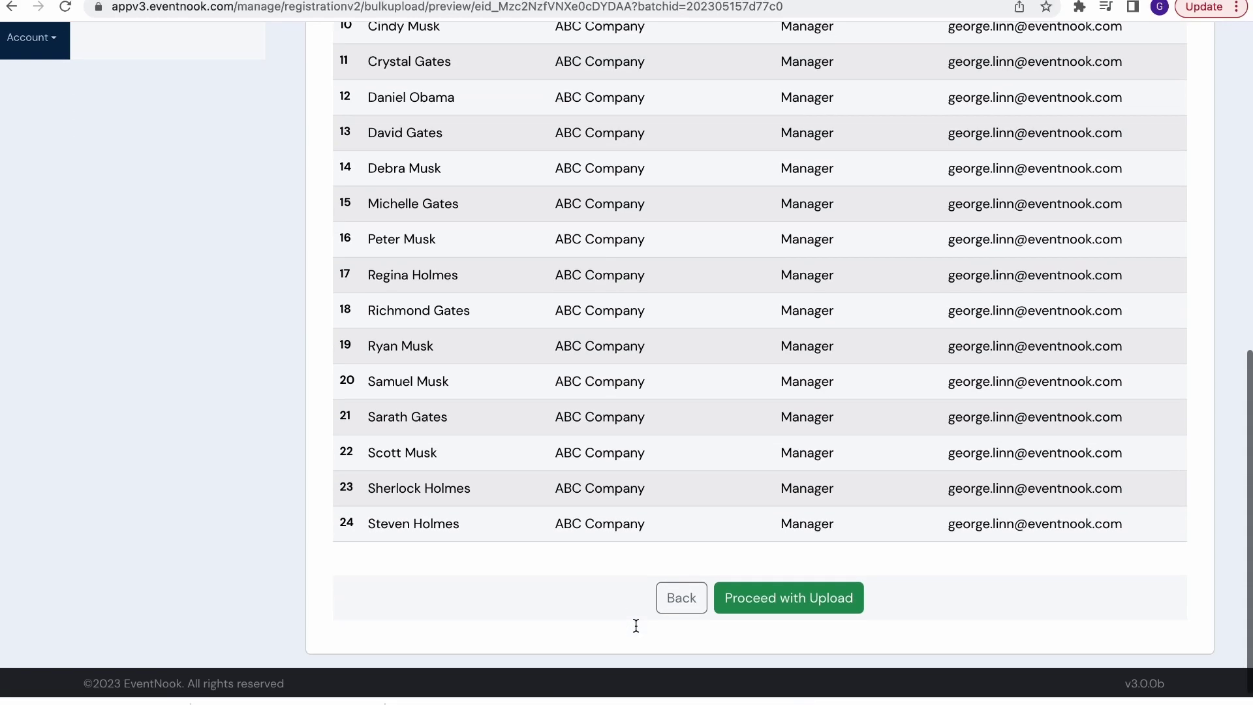
{"action": "left_click", "coordinate": [801, 606]}
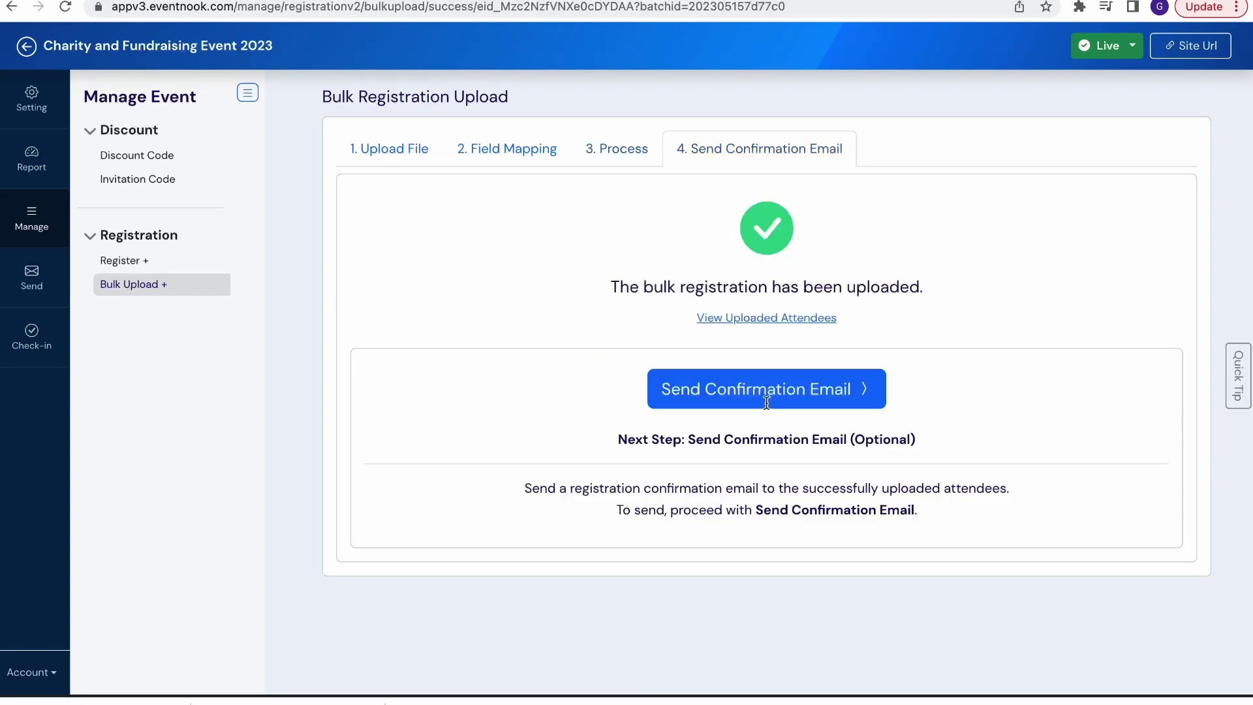
{"action": "left_click", "coordinate": [764, 389]}
{"action": "left_click", "coordinate": [31, 277]}
{"action": "left_click", "coordinate": [32, 98]}
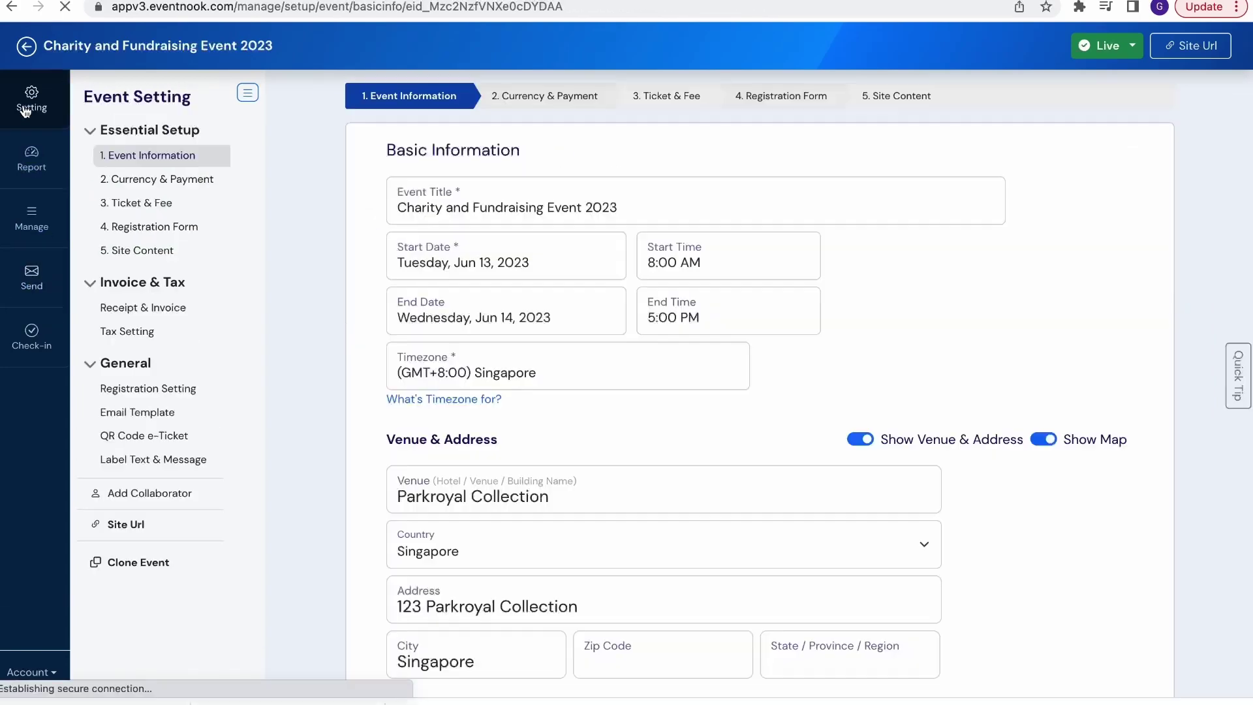
{"action": "left_click", "coordinate": [137, 411]}
{"action": "scroll", "coordinate": [656, 353], "scroll_direction": "down", "scroll_amount": 10}
{"action": "scroll", "coordinate": [655, 354], "scroll_direction": "up", "scroll_amount": 8}
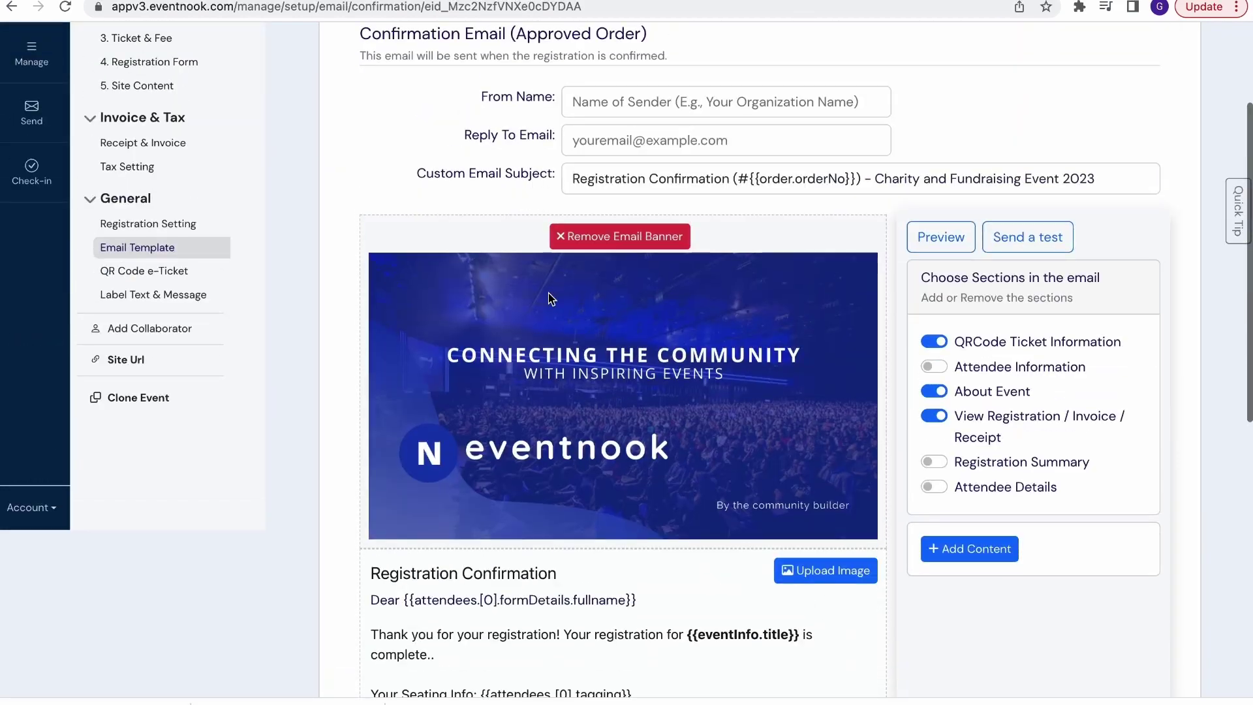
{"action": "left_click", "coordinate": [626, 100]}
{"action": "scroll", "coordinate": [698, 294], "scroll_direction": "down", "scroll_amount": 10}
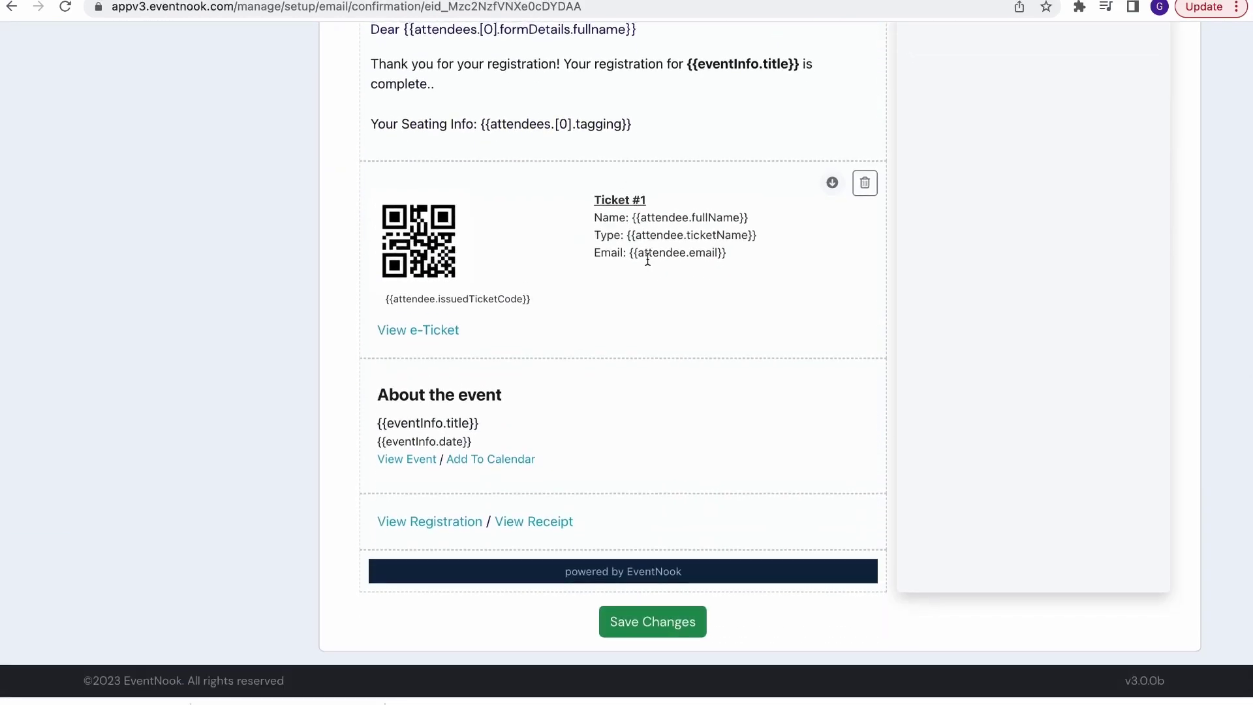
{"action": "scroll", "coordinate": [648, 294], "scroll_direction": "up", "scroll_amount": 4}
{"action": "left_click", "coordinate": [648, 257]}
{"action": "scroll", "coordinate": [620, 214], "scroll_direction": "up", "scroll_amount": 8}
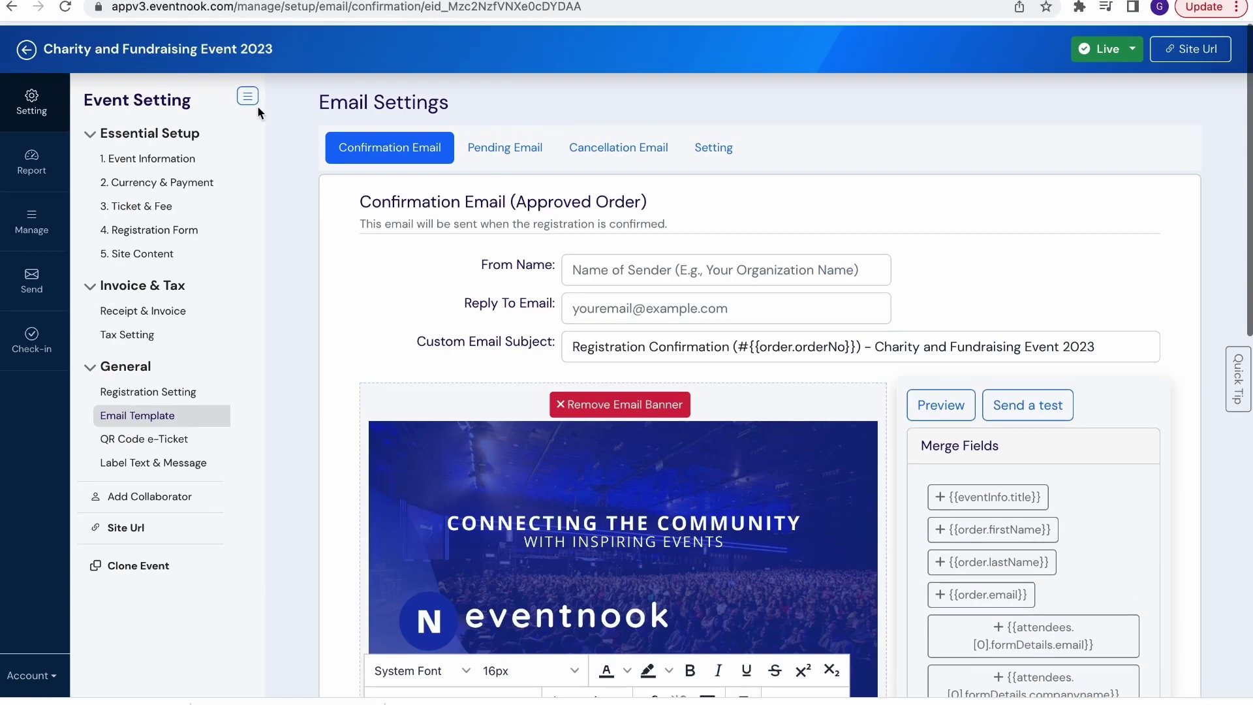
{"action": "left_click", "coordinate": [31, 218]}
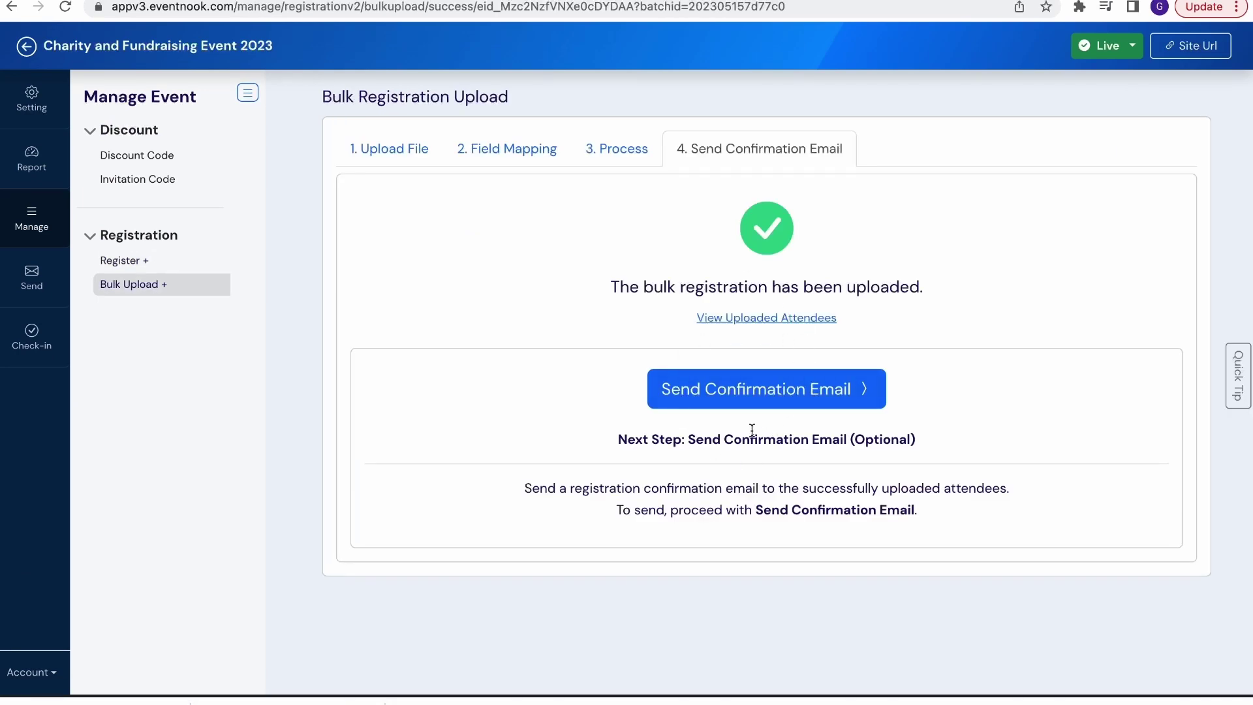
Open the Send Confirmation Email sample preview for the uploaded attendees.
{"action": "left_click", "coordinate": [739, 391]}
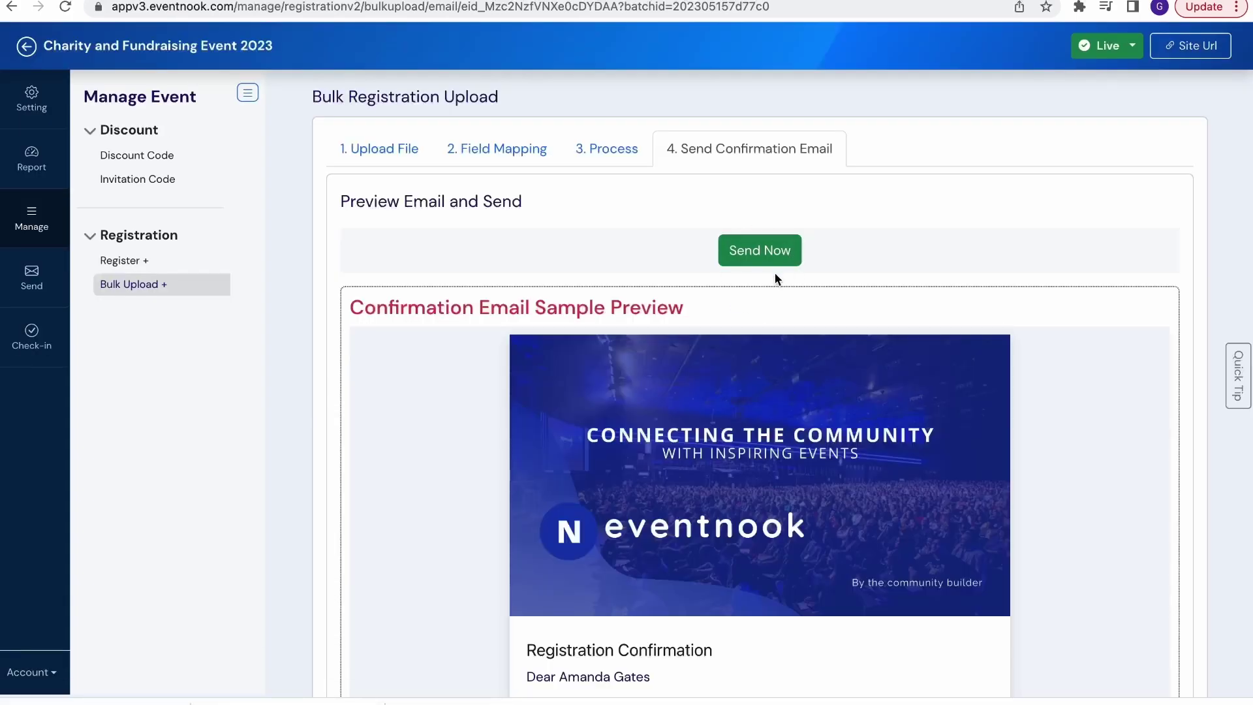
{"action": "scroll", "coordinate": [759, 511], "scroll_direction": "down", "scroll_amount": 2}
{"action": "scroll", "coordinate": [758, 511], "scroll_direction": "down", "scroll_amount": 5}
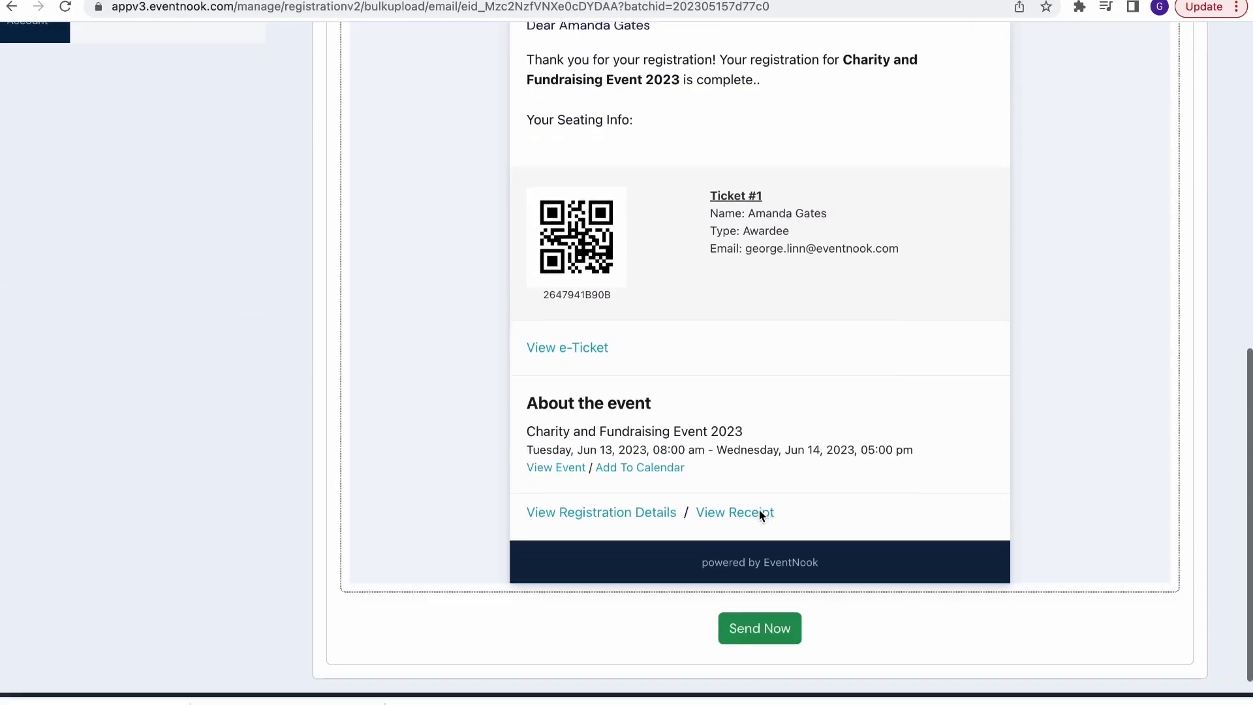
{"action": "scroll", "coordinate": [760, 511], "scroll_direction": "up", "scroll_amount": 3}
{"action": "scroll", "coordinate": [759, 510], "scroll_direction": "up", "scroll_amount": 4}
{"action": "scroll", "coordinate": [759, 511], "scroll_direction": "up", "scroll_amount": 2}
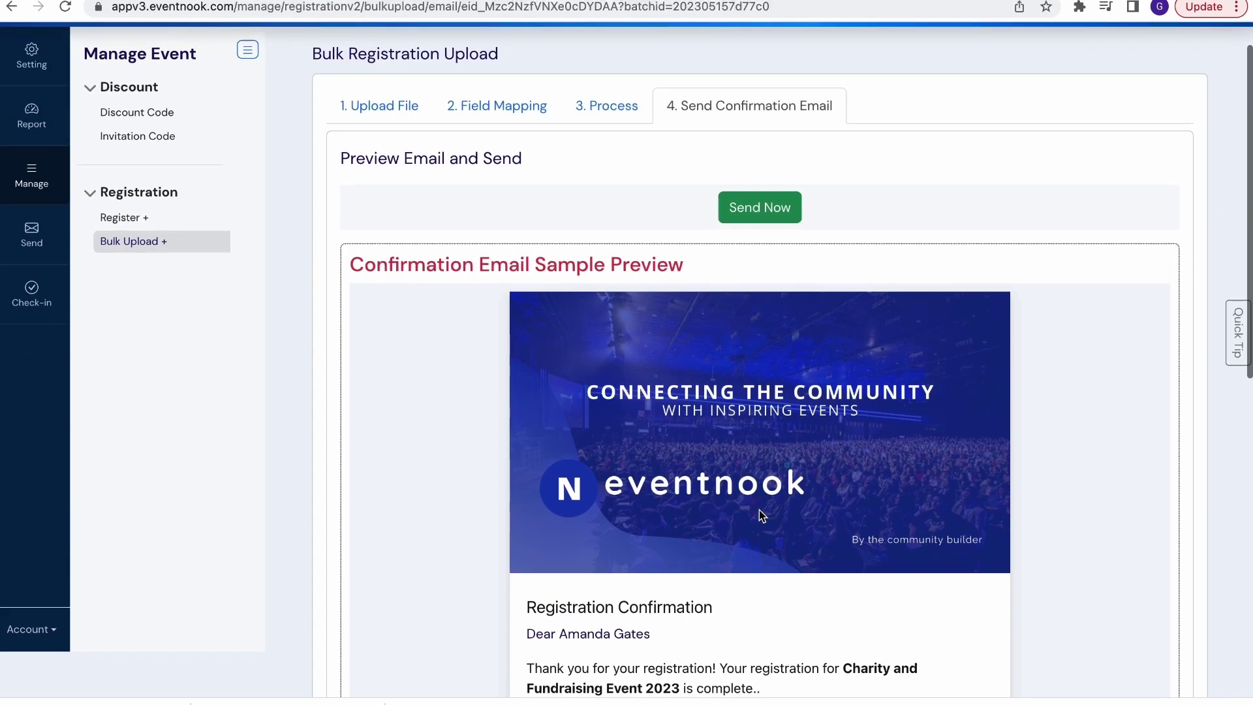
{"action": "scroll", "coordinate": [759, 510], "scroll_direction": "up", "scroll_amount": 2}
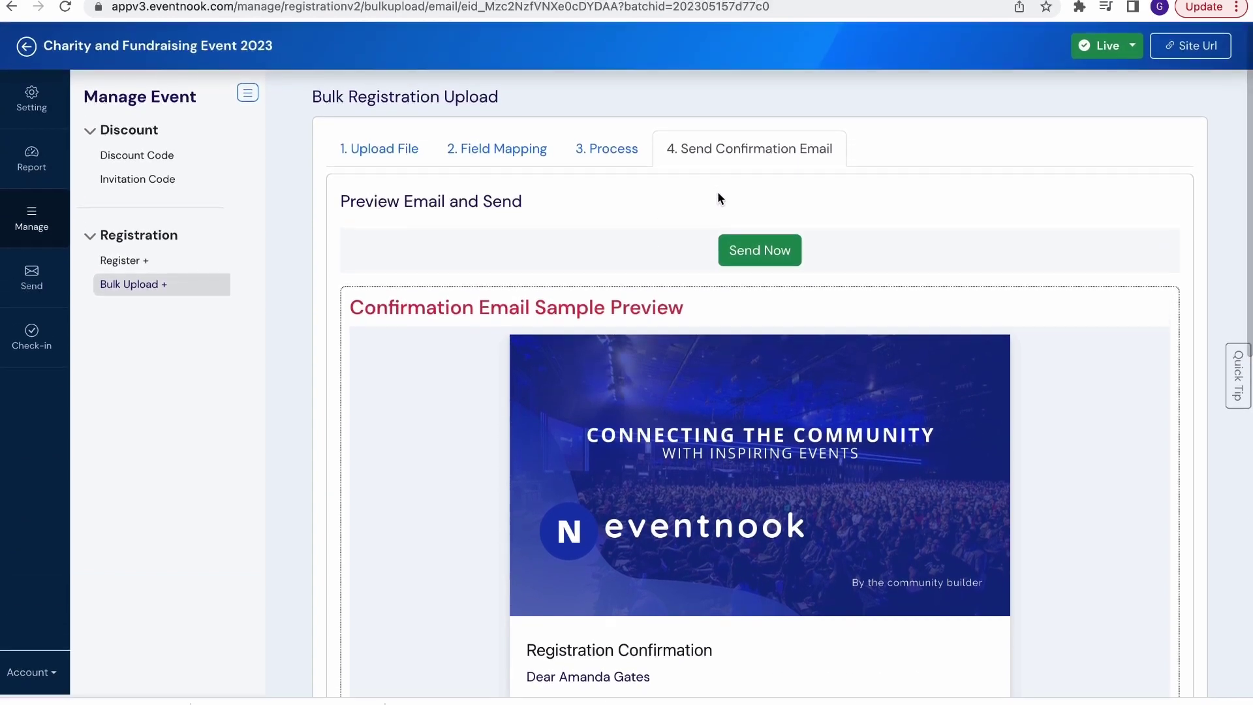